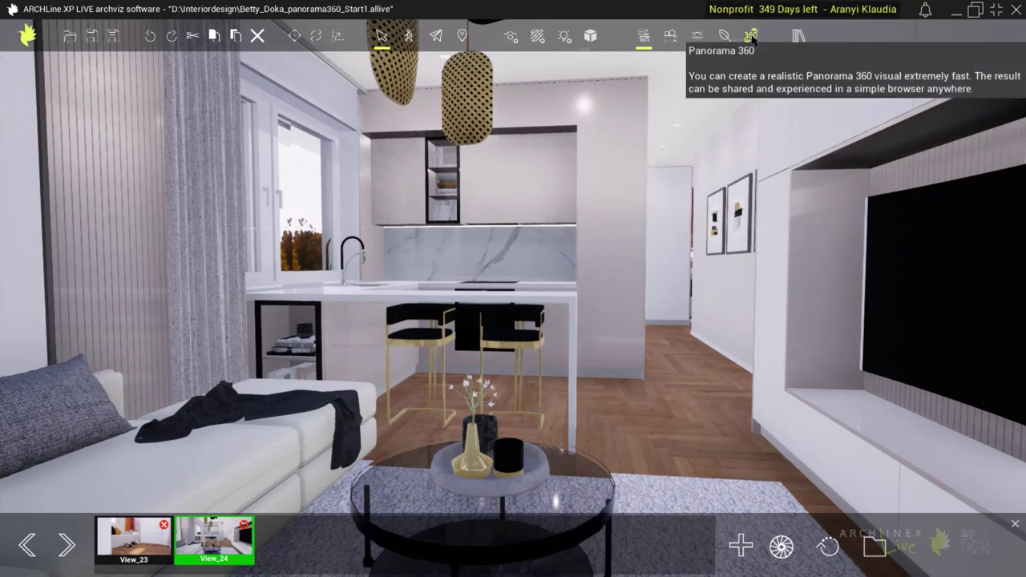
Turn on Panorama 360 mode and save the current living-room view as Camera 1.
click(751, 37)
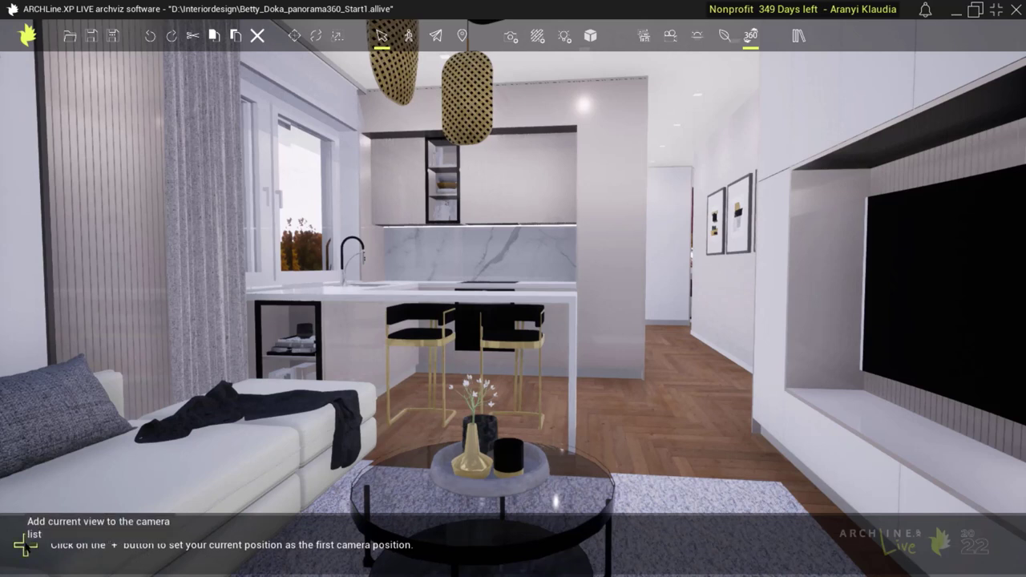
click(24, 546)
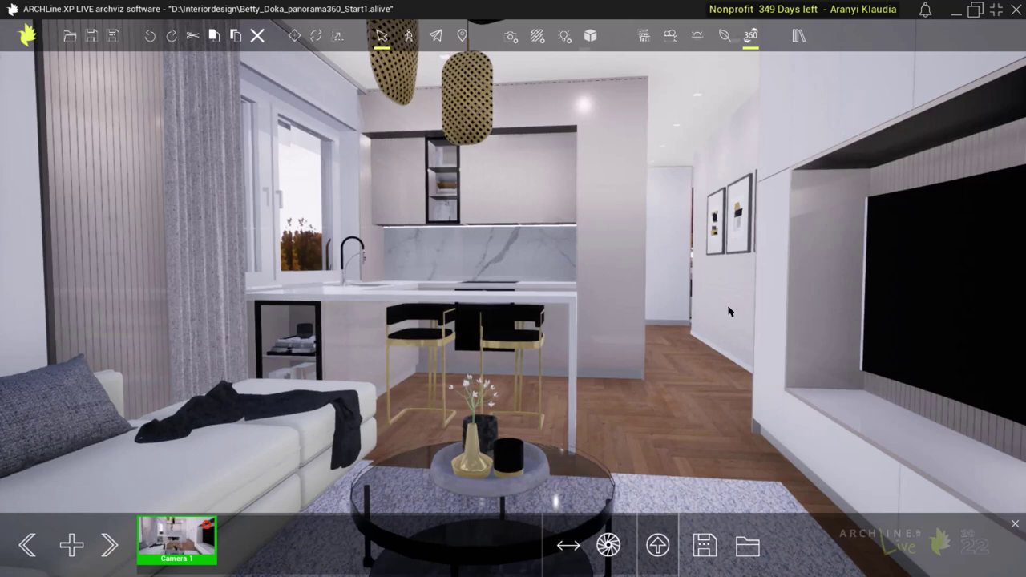
Walk to the kitchen island, turn toward the sofa, and save that view as Camera 2.
key(w)
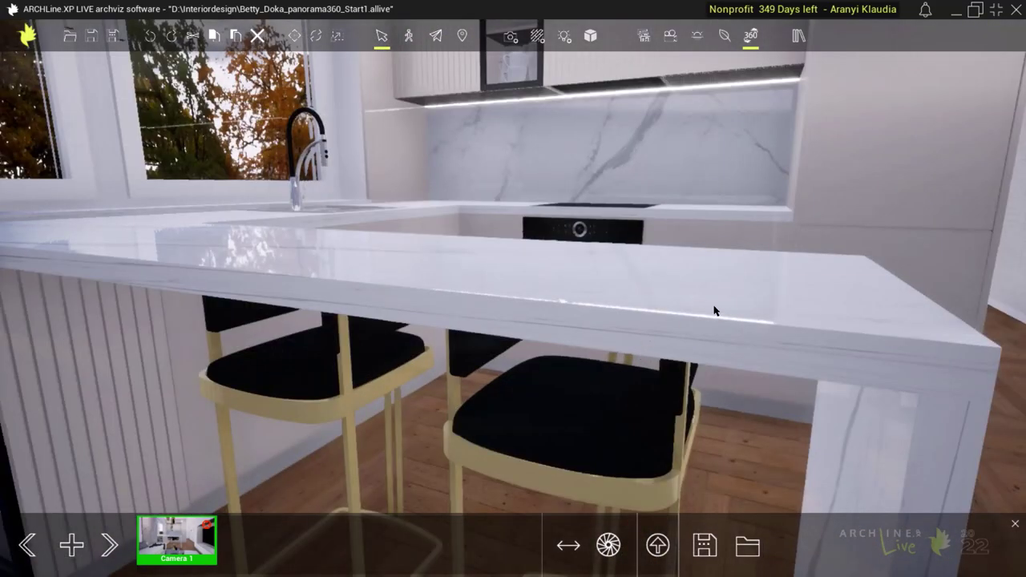
drag(602, 303, 417, 304)
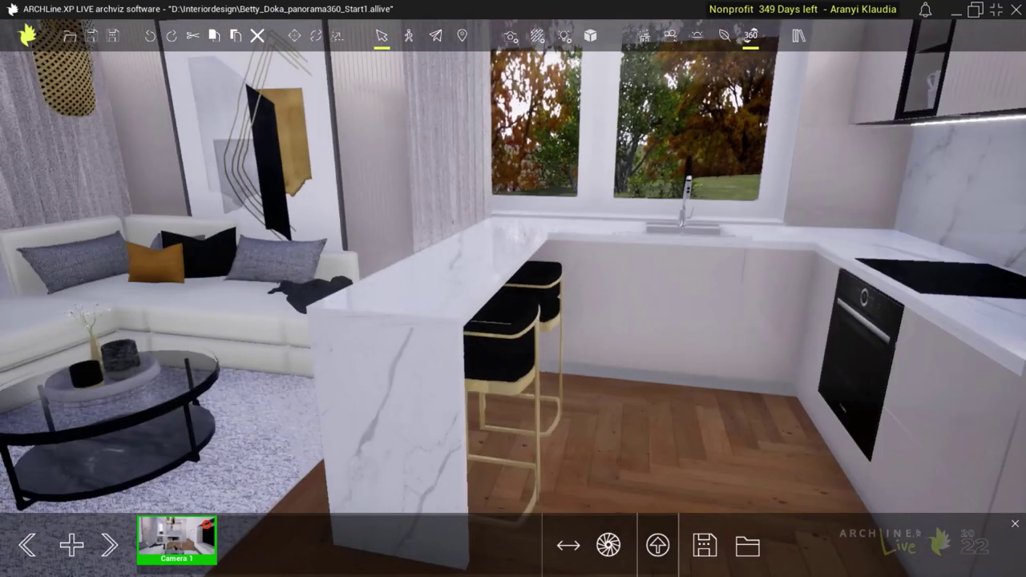
key(s)
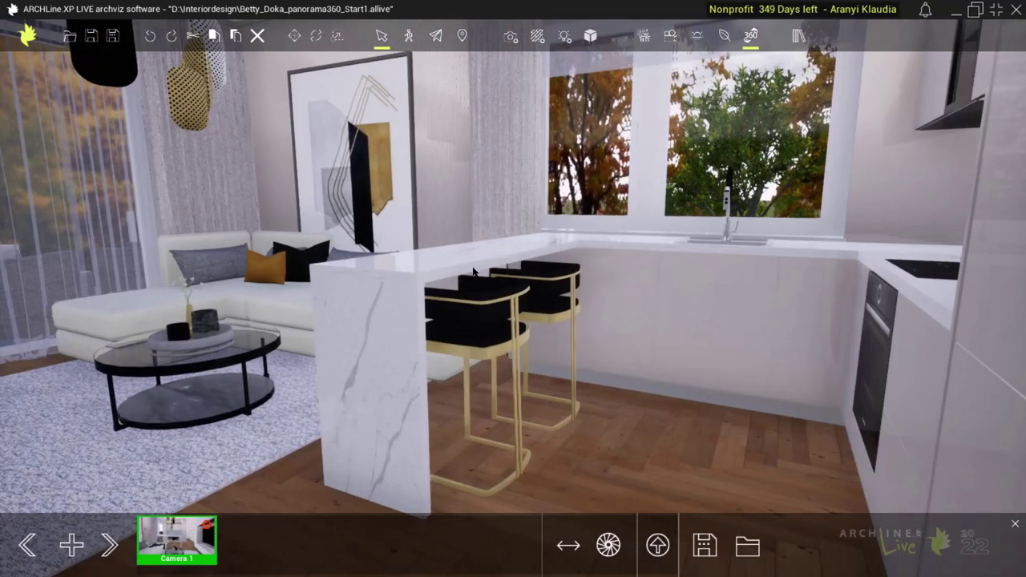
click(71, 545)
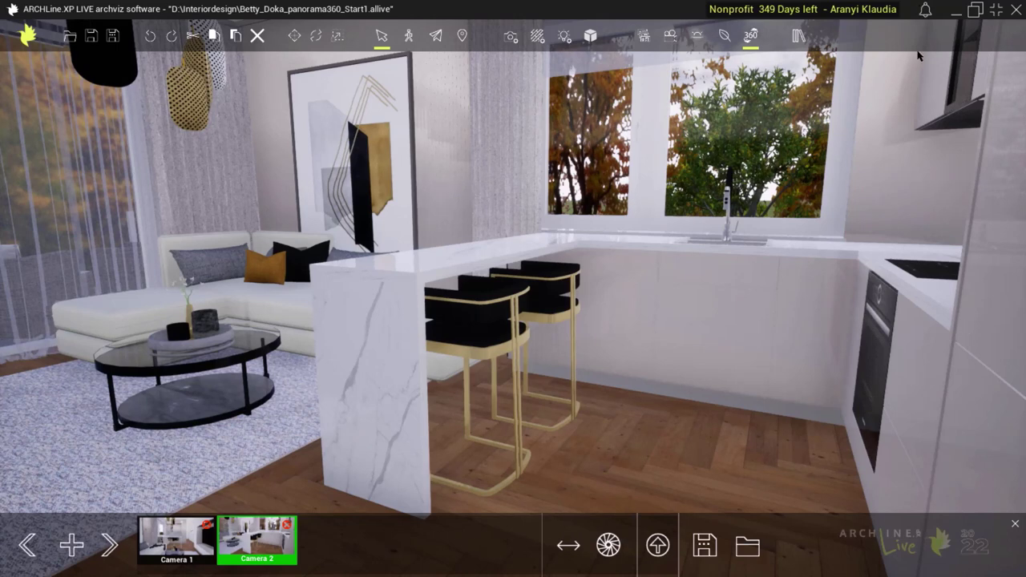
Level the kitchen view horizontally, step back for a wider frame, and update Camera 2.
click(573, 551)
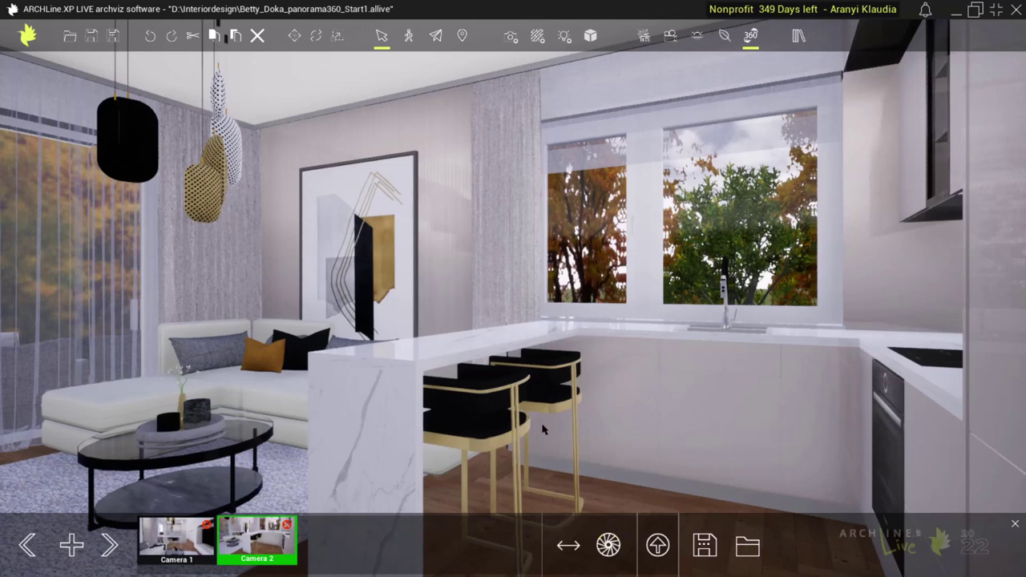
scroll(543, 430, down, 2)
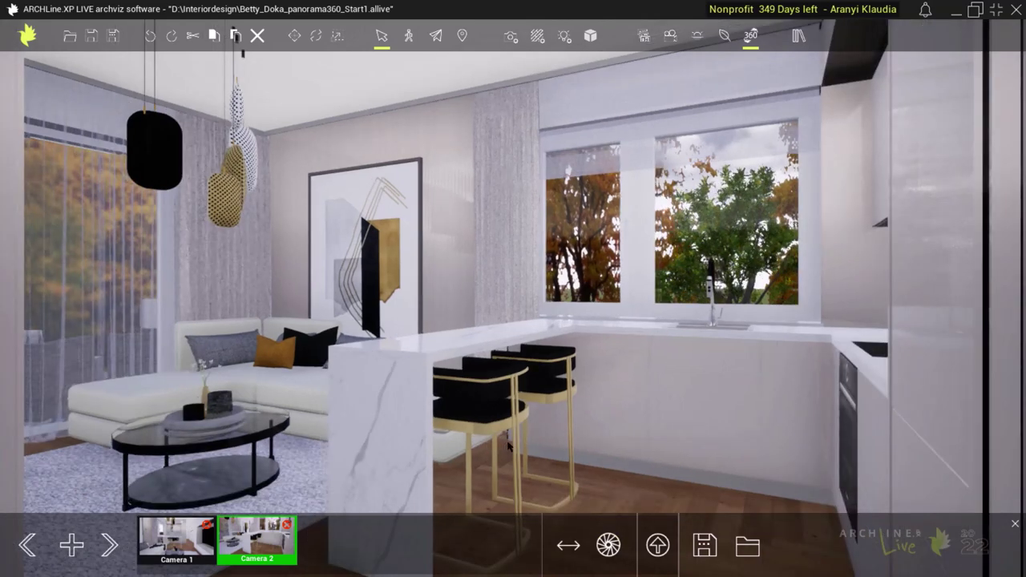
key(Down)
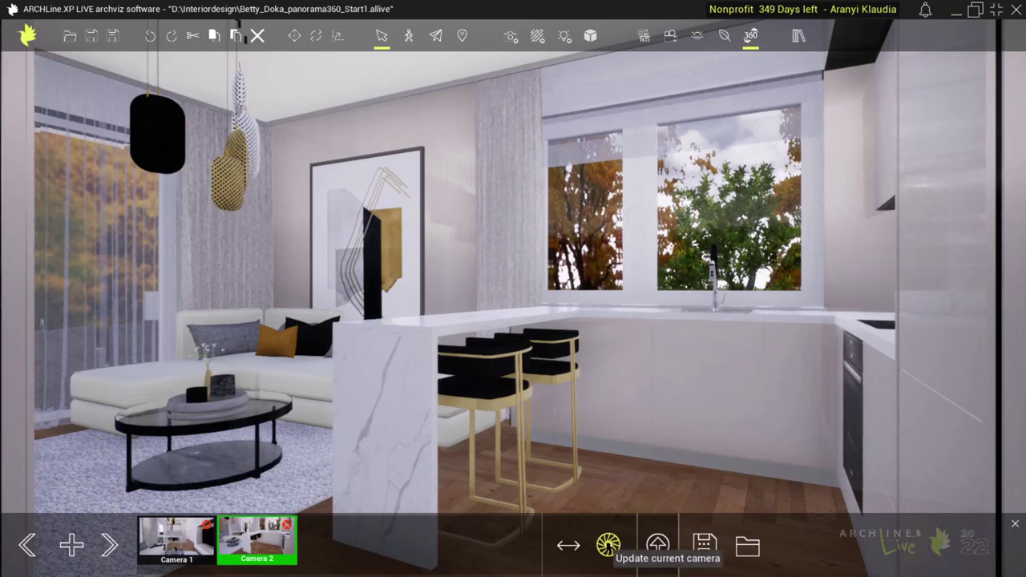
click(608, 545)
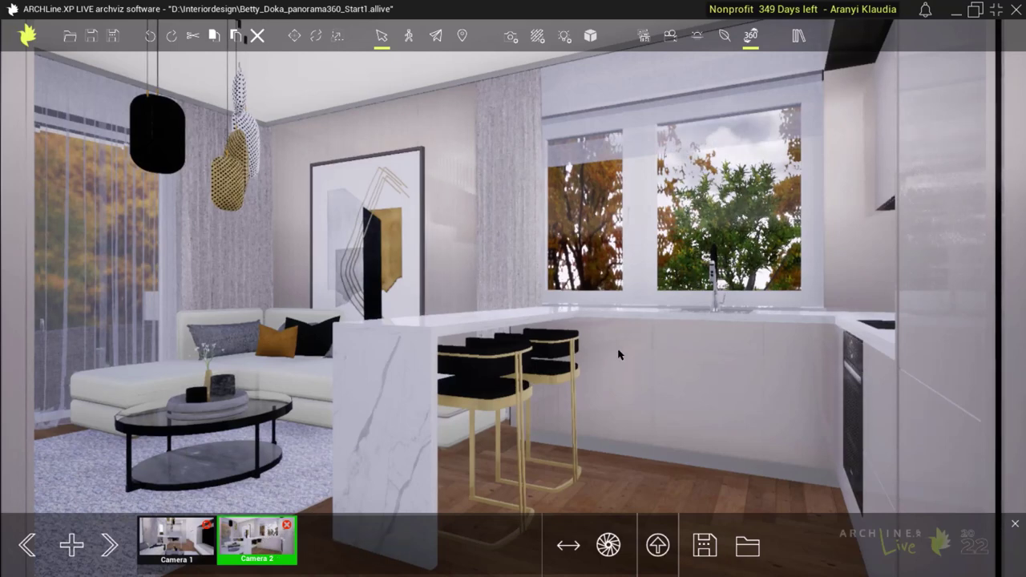
Walk down the hallway, turn toward the coats, bench and front door, and level the view.
key(Up)
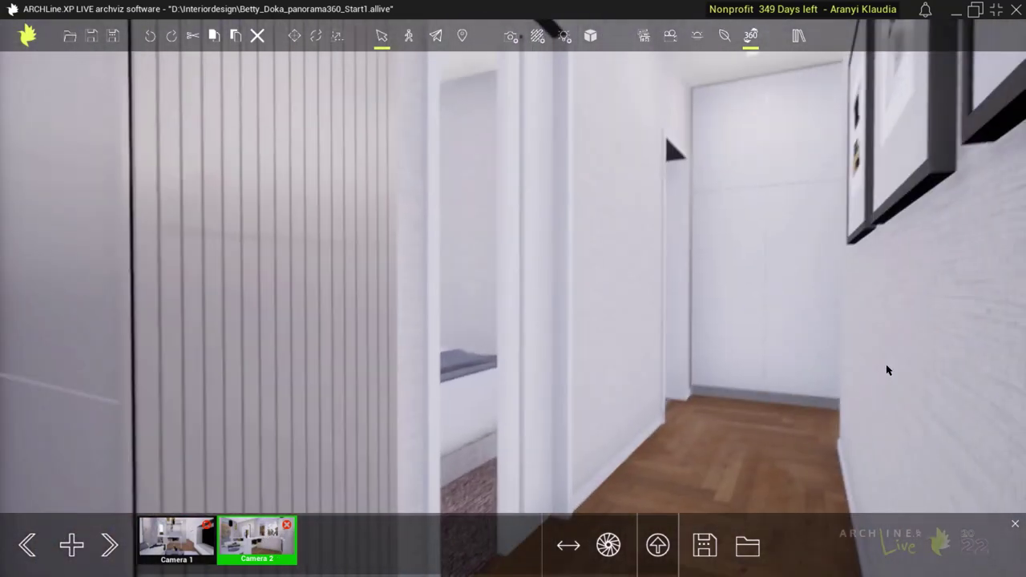
key(Up)
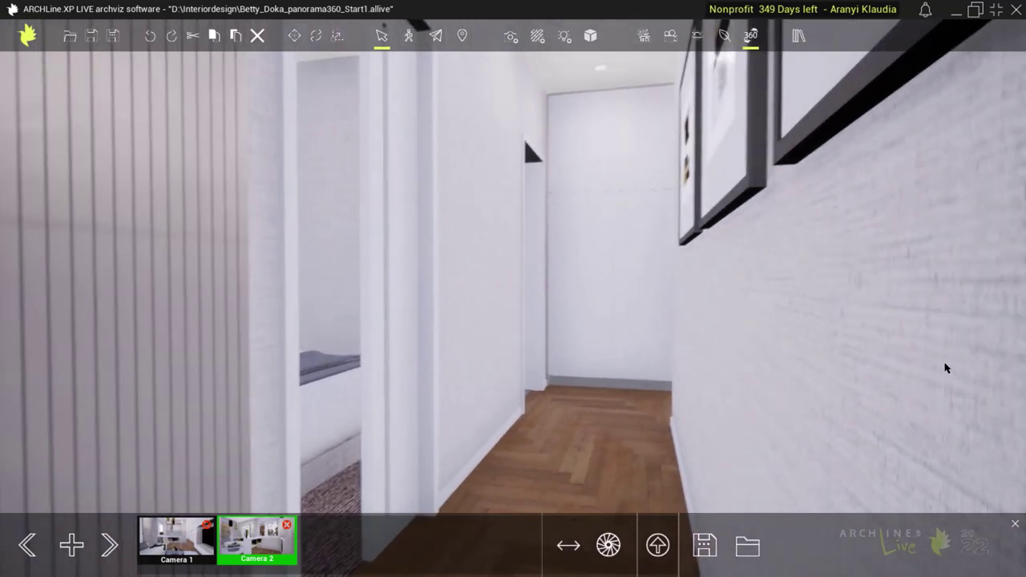
key(Up)
key(Up)
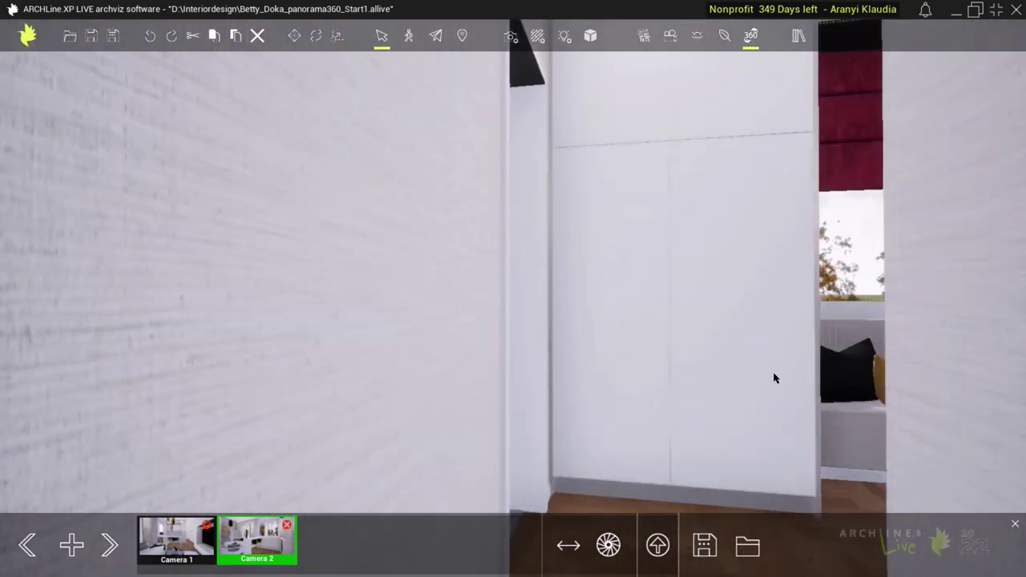
key(Up)
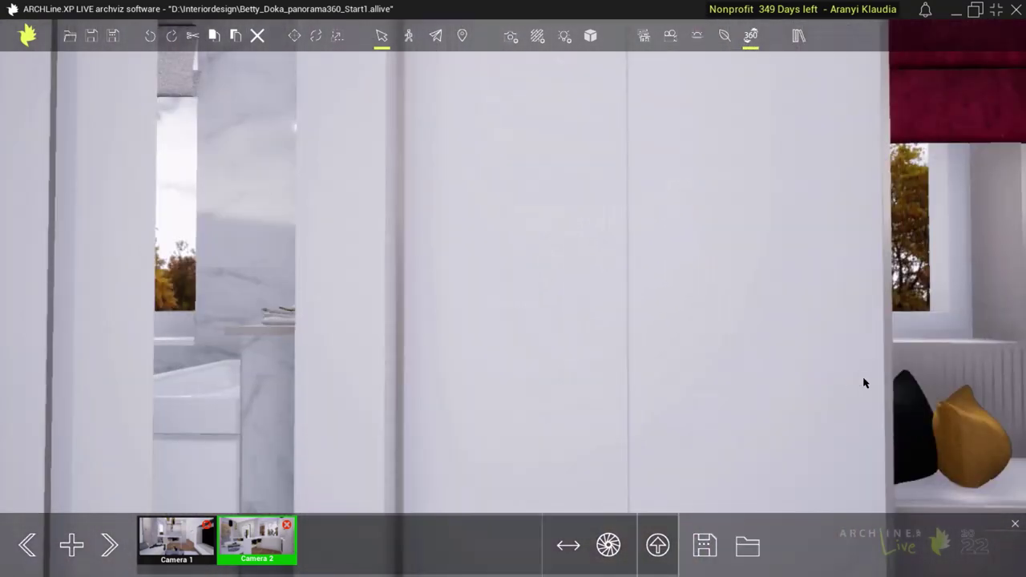
key(Right)
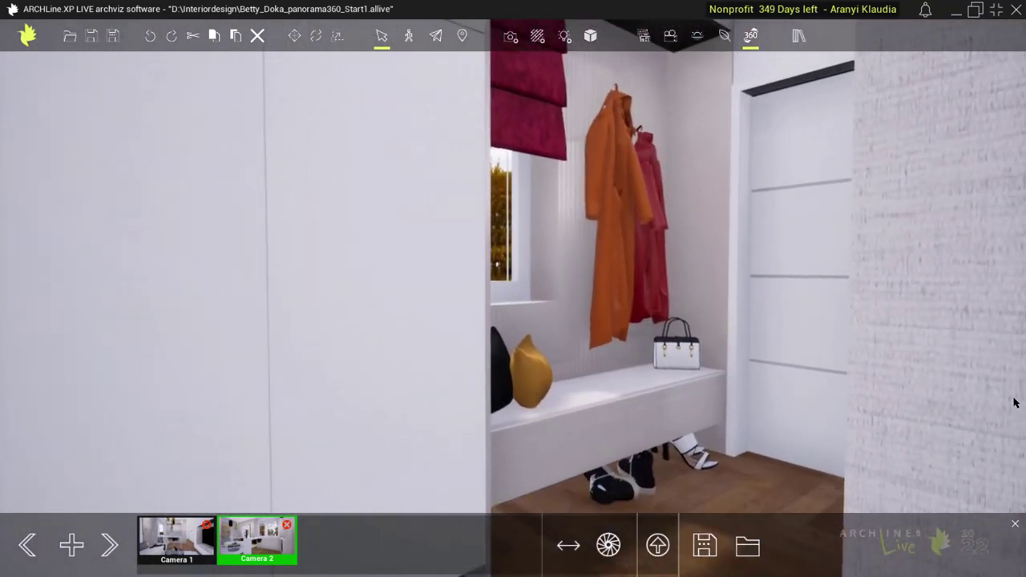
key(Right)
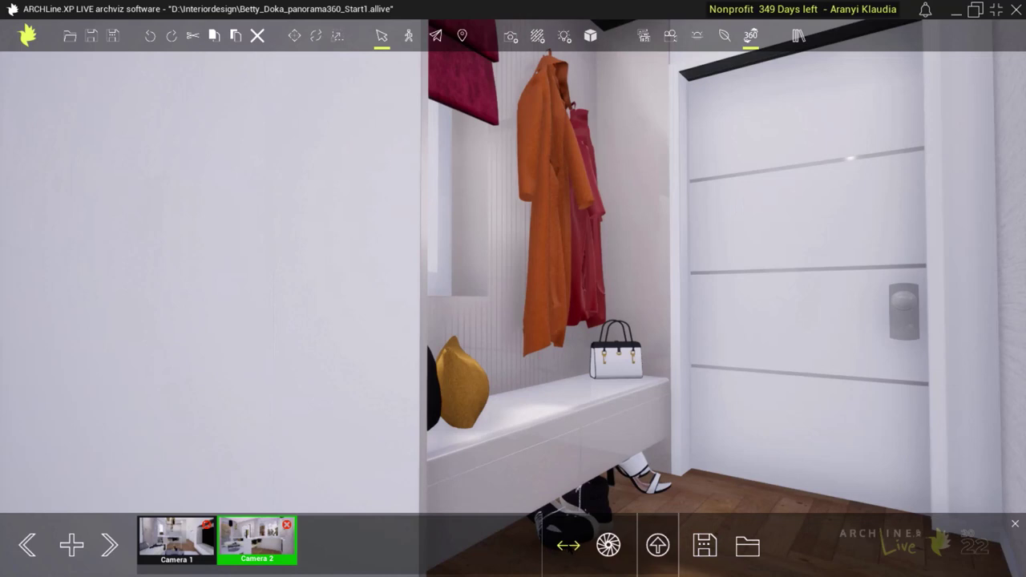
click(609, 545)
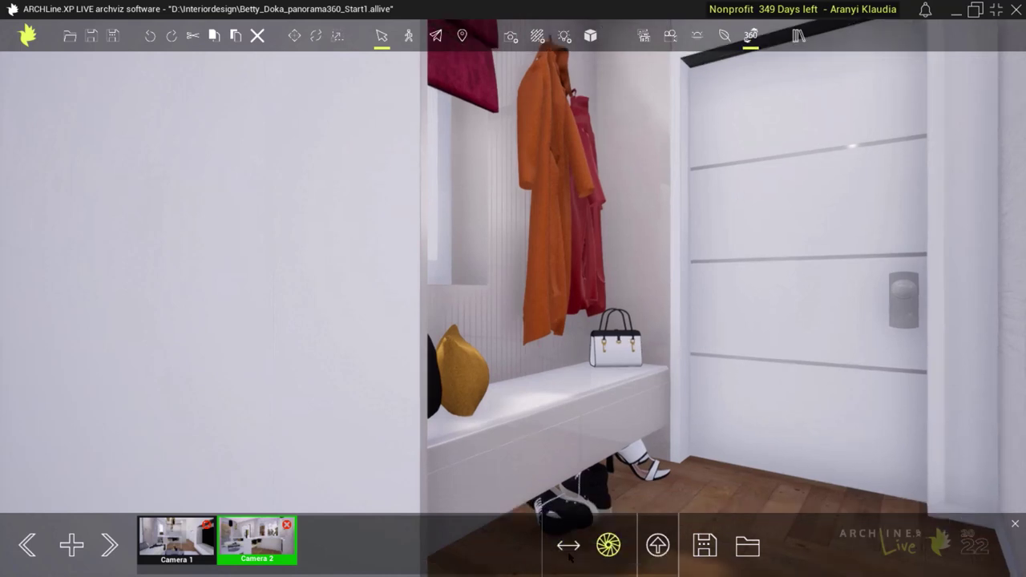
Save the entrance hall as Camera 3, then level the moss-panel bathroom view and save it as Camera 4.
click(71, 545)
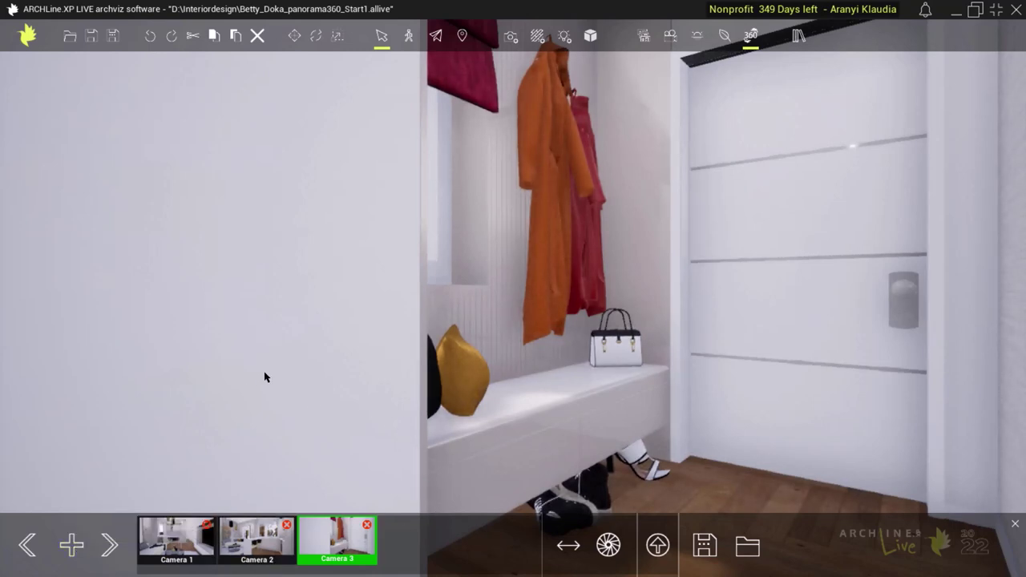
drag(73, 337, 0, 366)
drag(193, 321, 82, 323)
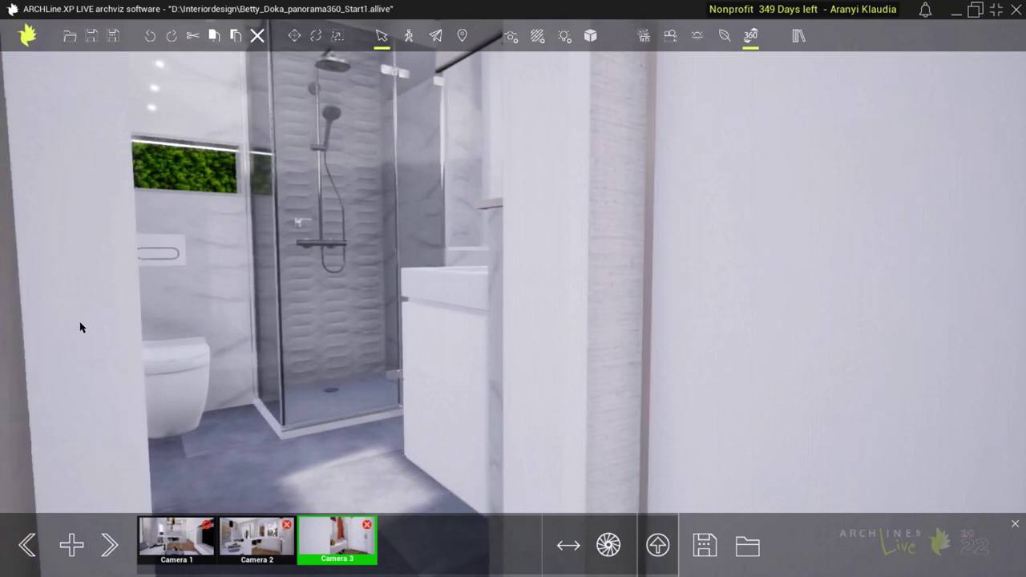
scroll(151, 298, up, 5)
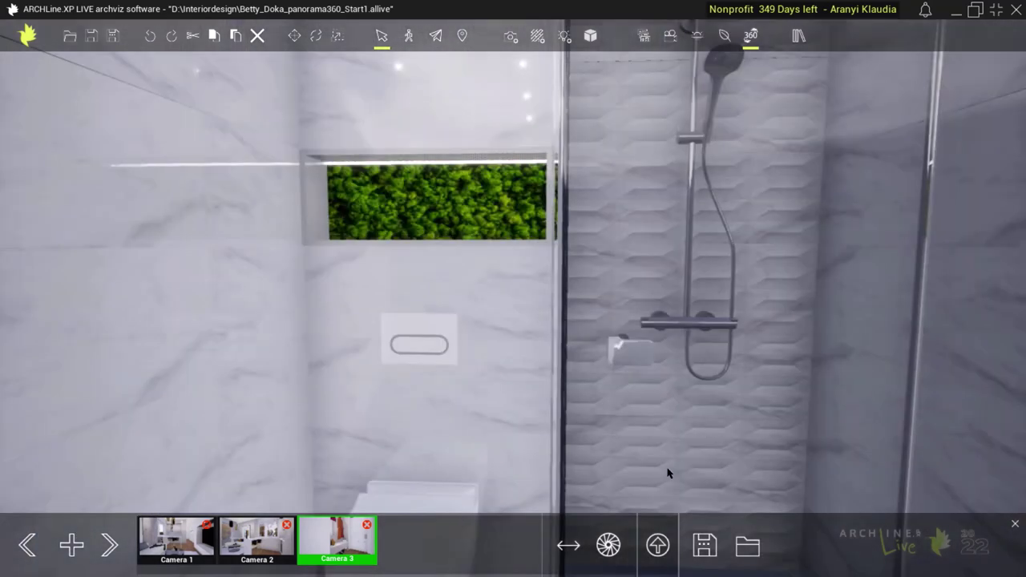
click(567, 546)
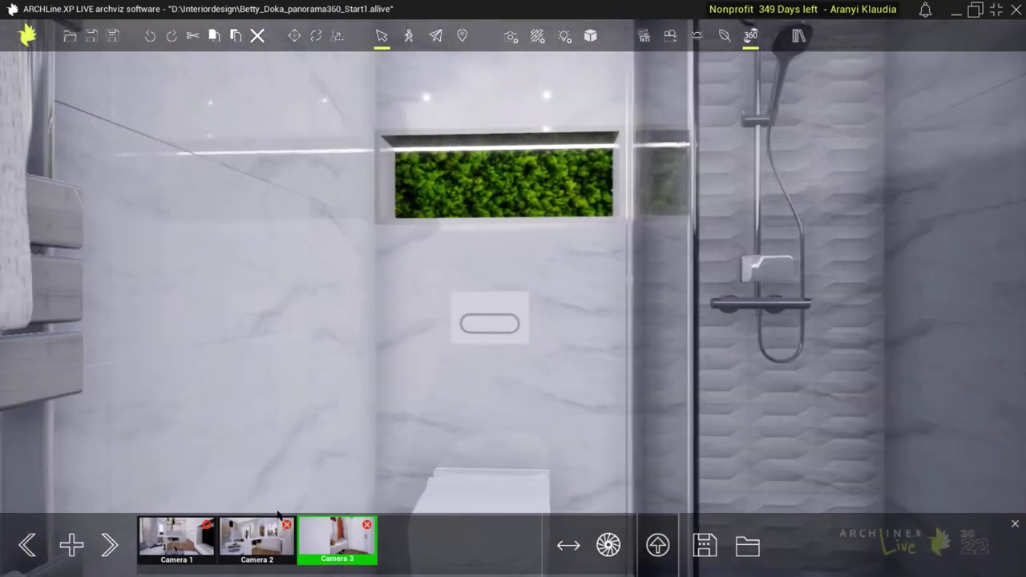
click(74, 546)
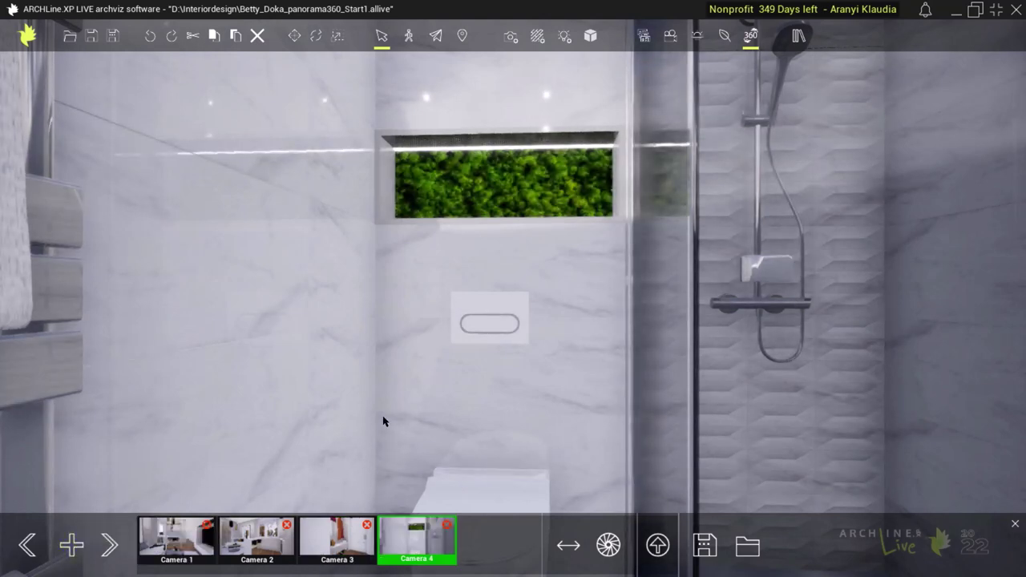
scroll(376, 426, down, 3)
Turn to the bed under the bedroom window, level the view, and save it as Camera 5.
drag(370, 429, 860, 399)
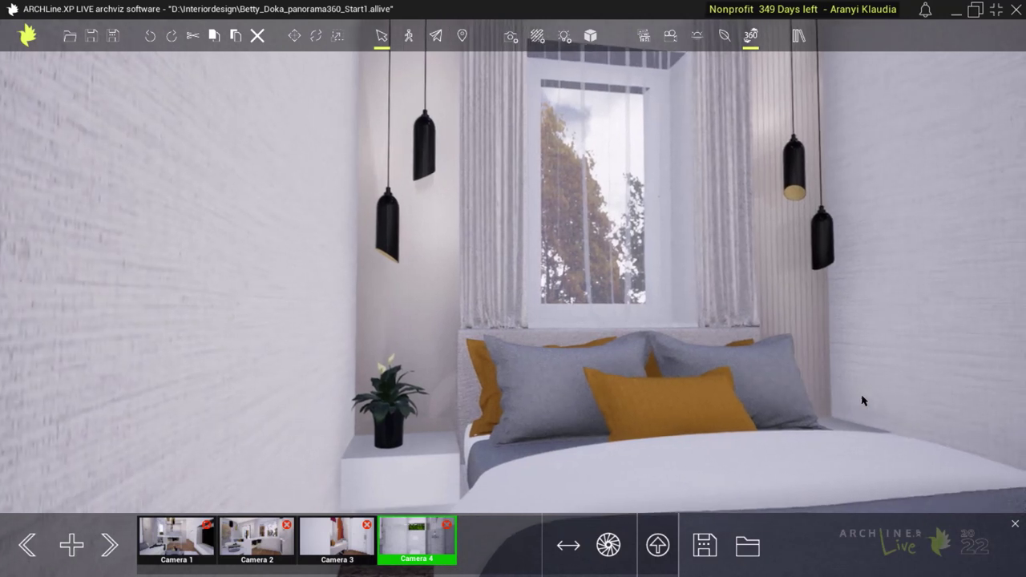
click(569, 545)
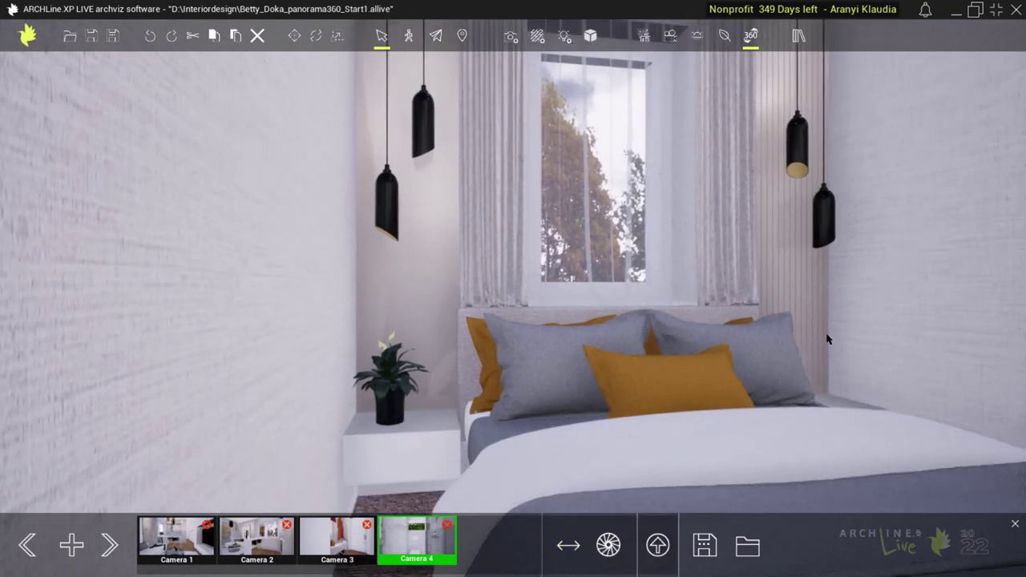
click(78, 545)
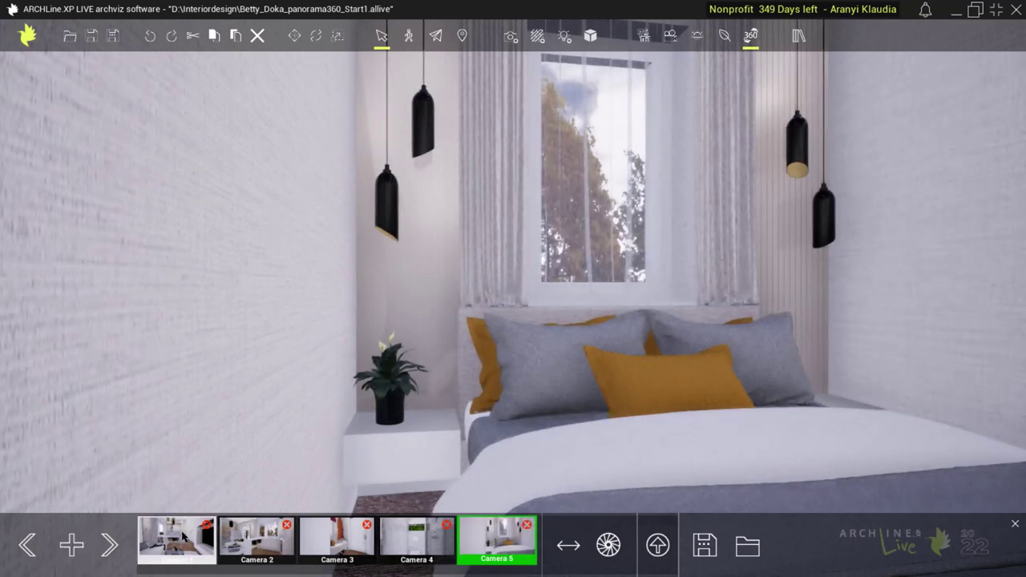
click(109, 545)
click(110, 546)
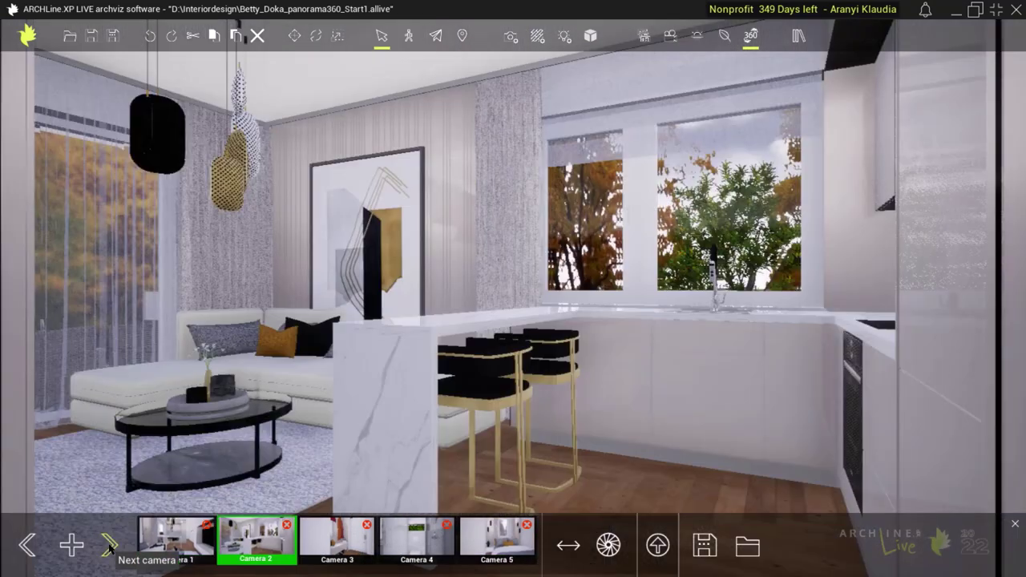
click(109, 546)
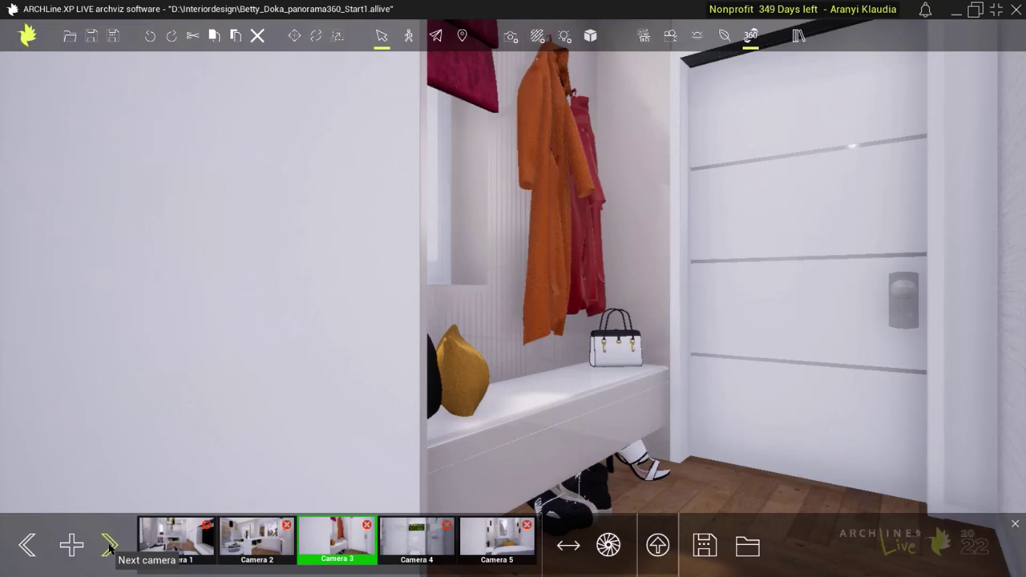
click(109, 546)
click(109, 546)
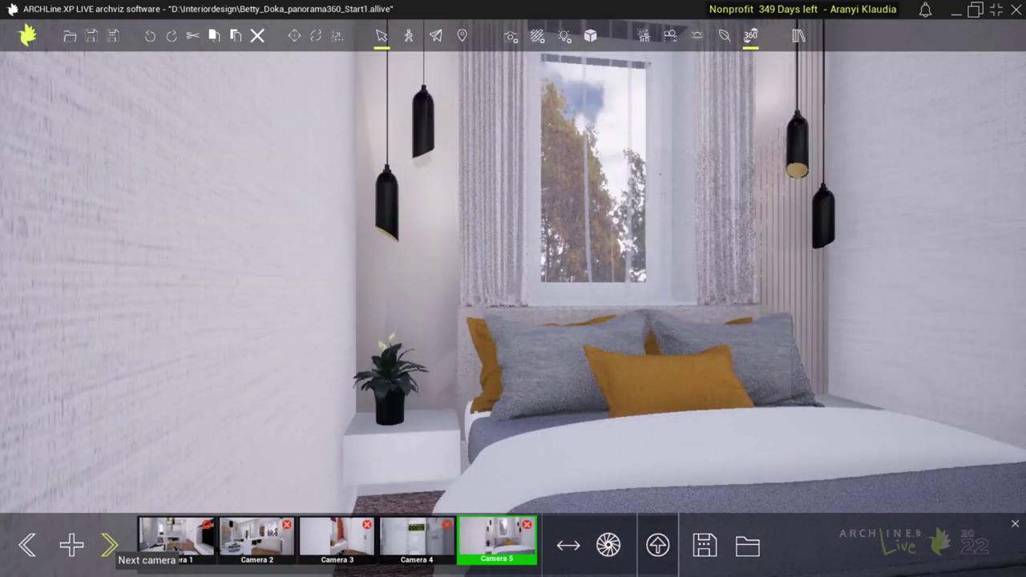
click(181, 553)
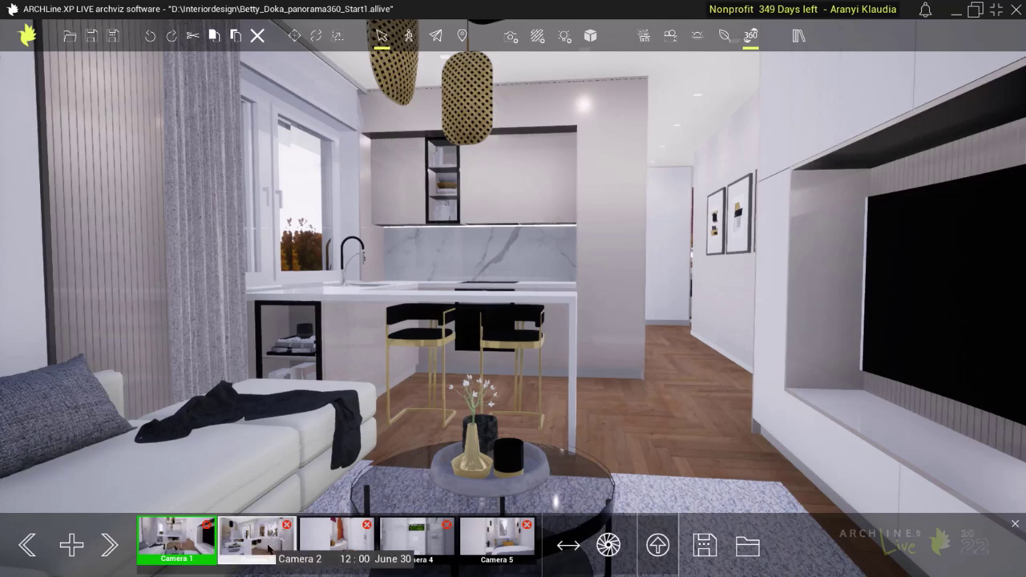
Place a portal targeting Camera 2 on the living-room floor of Camera 1's panorama.
click(657, 545)
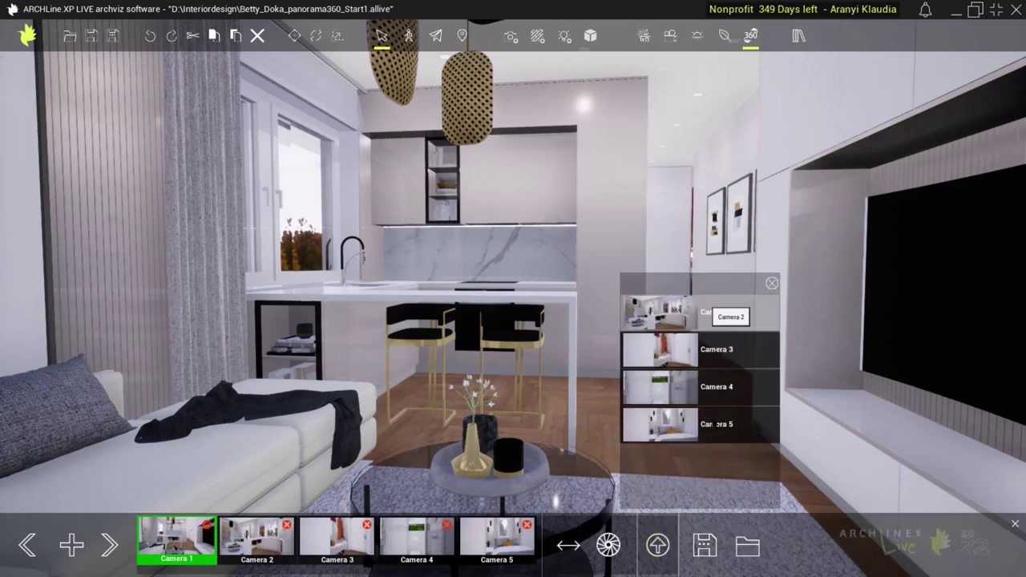
click(716, 319)
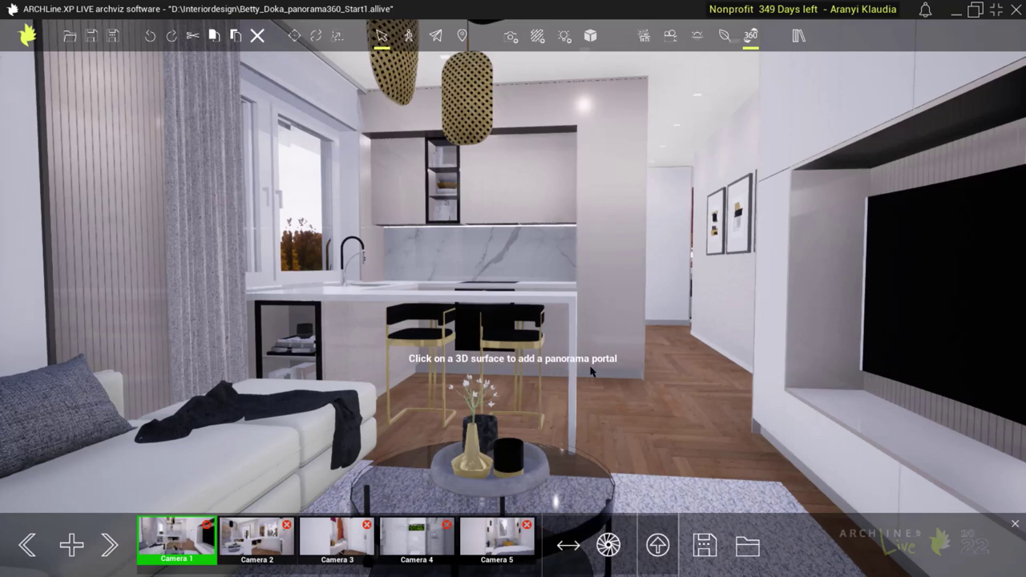
click(643, 511)
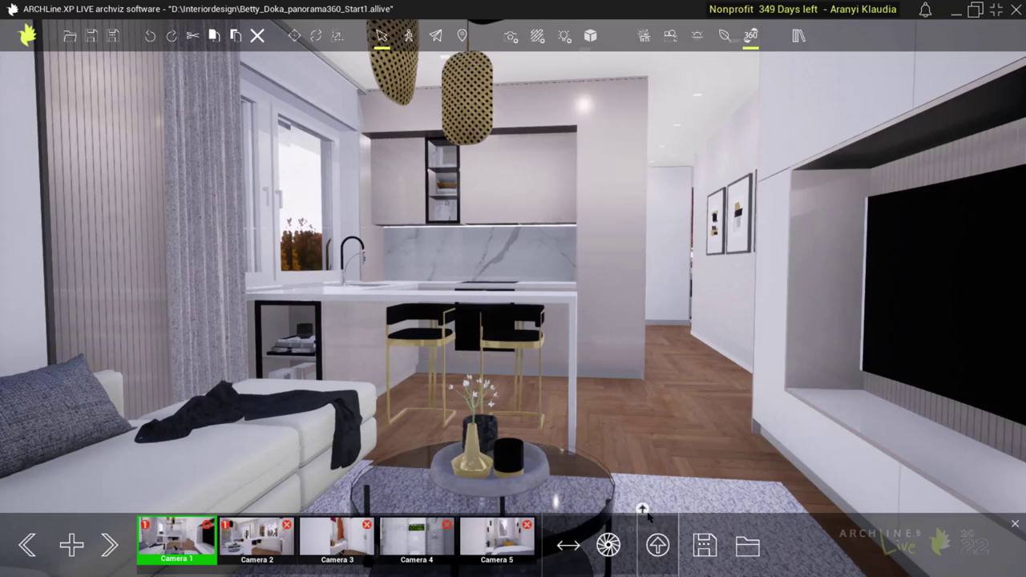
Follow the portal to Camera 2 and check its connected-cameras list shows the link to Camera 1.
click(643, 510)
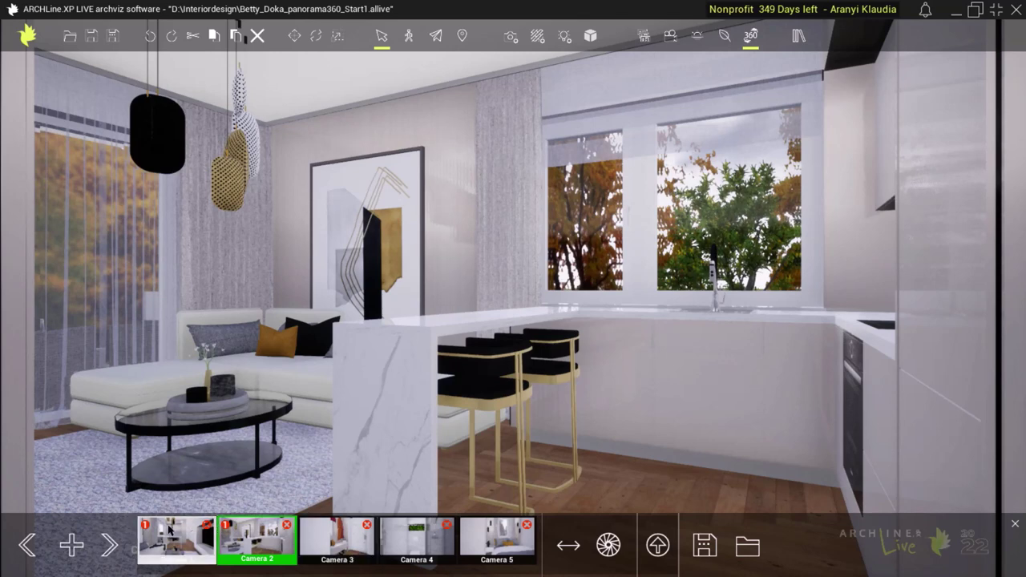
click(225, 527)
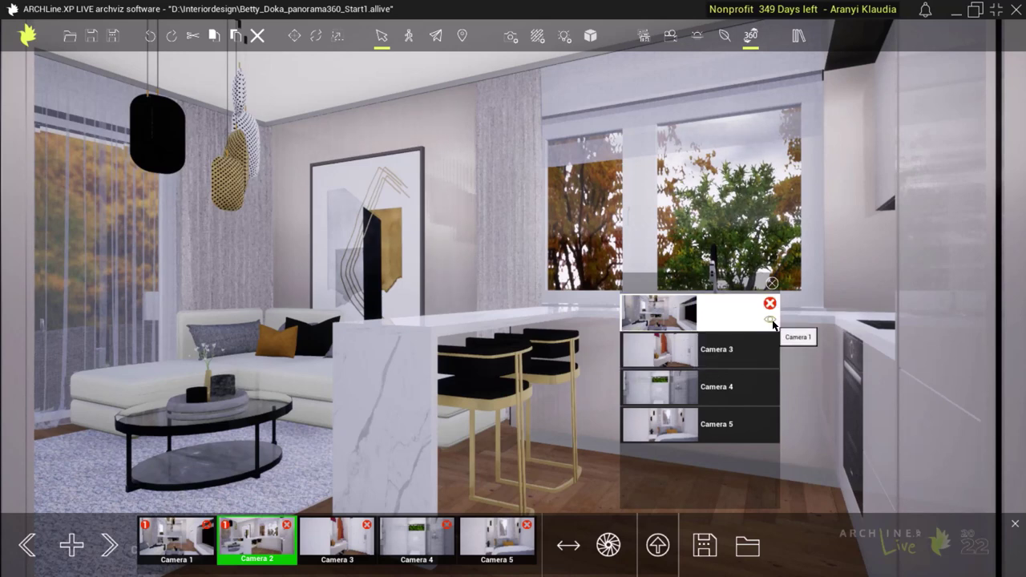
click(770, 319)
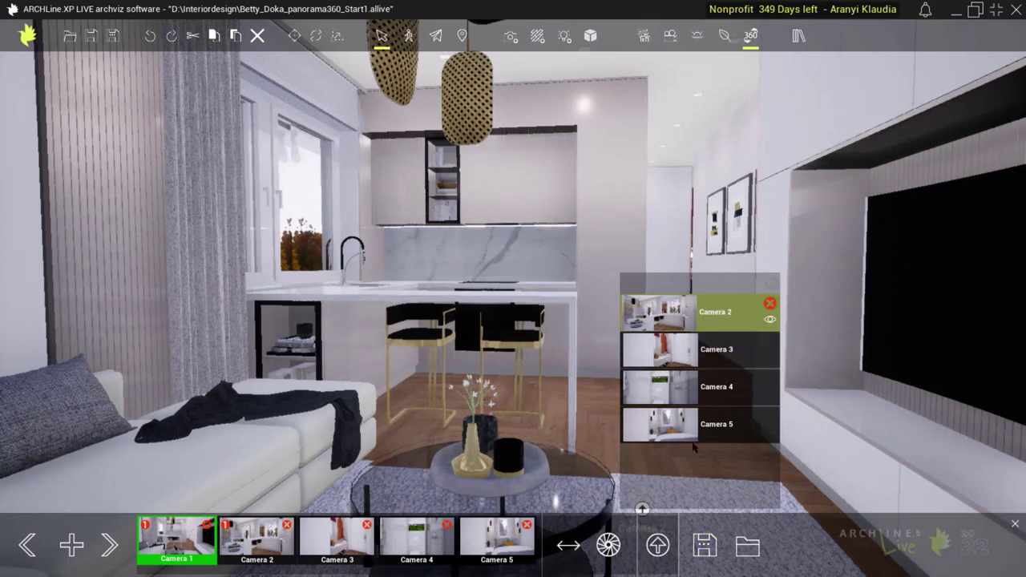
click(770, 283)
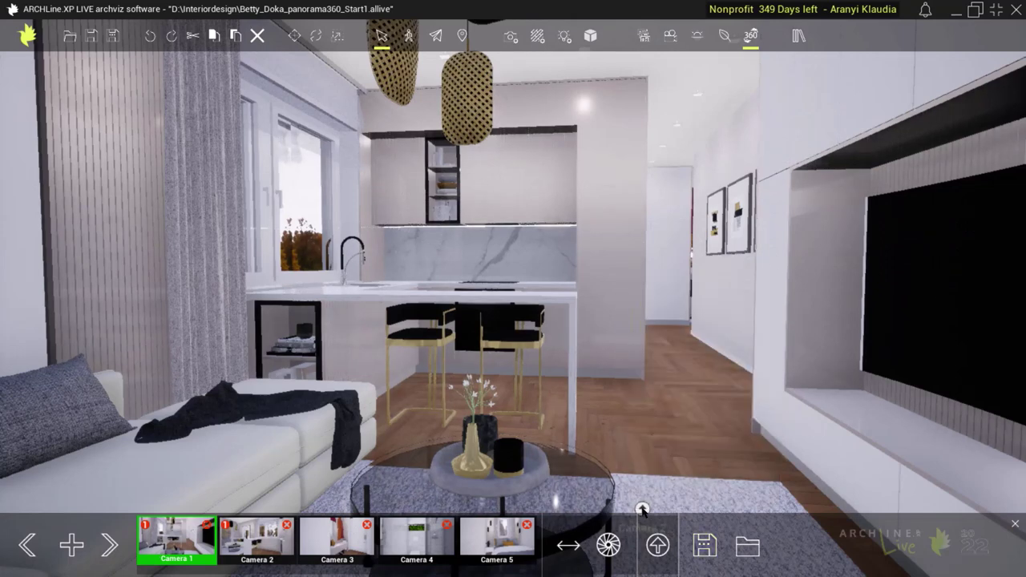
click(642, 510)
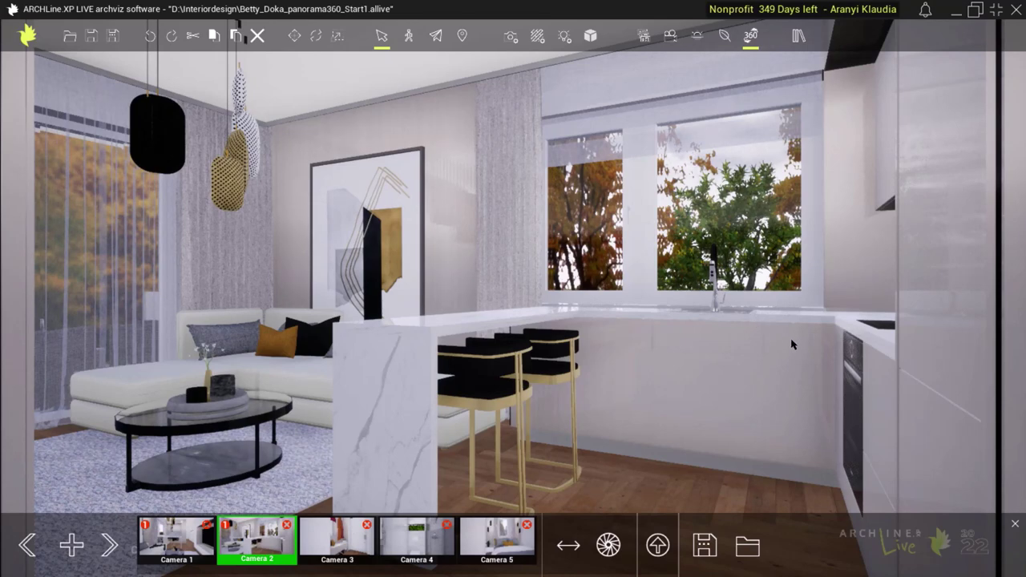
Turn Camera 2 toward the hallway, place a Camera 3 portal on its floor, and follow it.
key(Up)
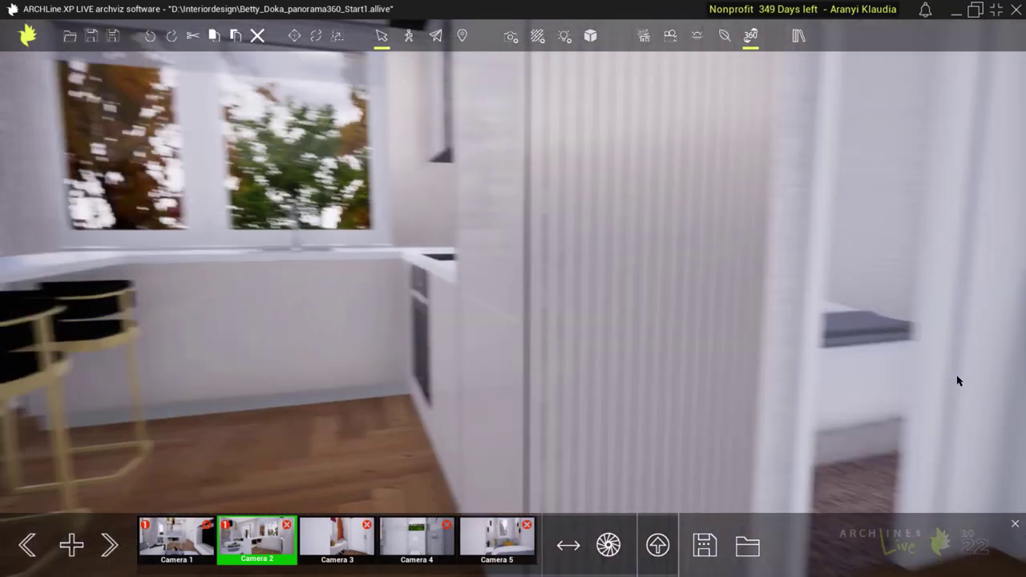
key(Up)
key(Up)
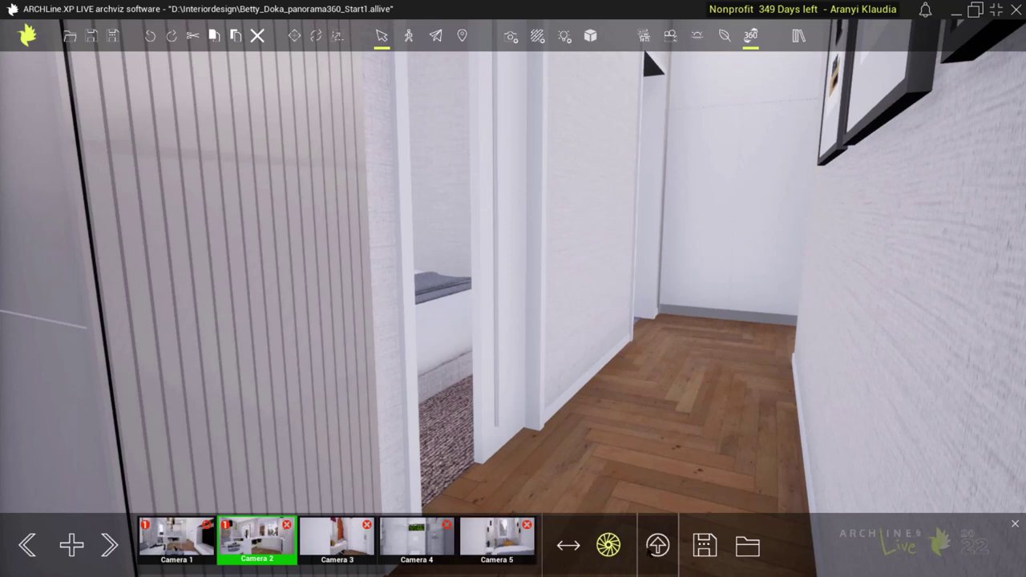
click(657, 544)
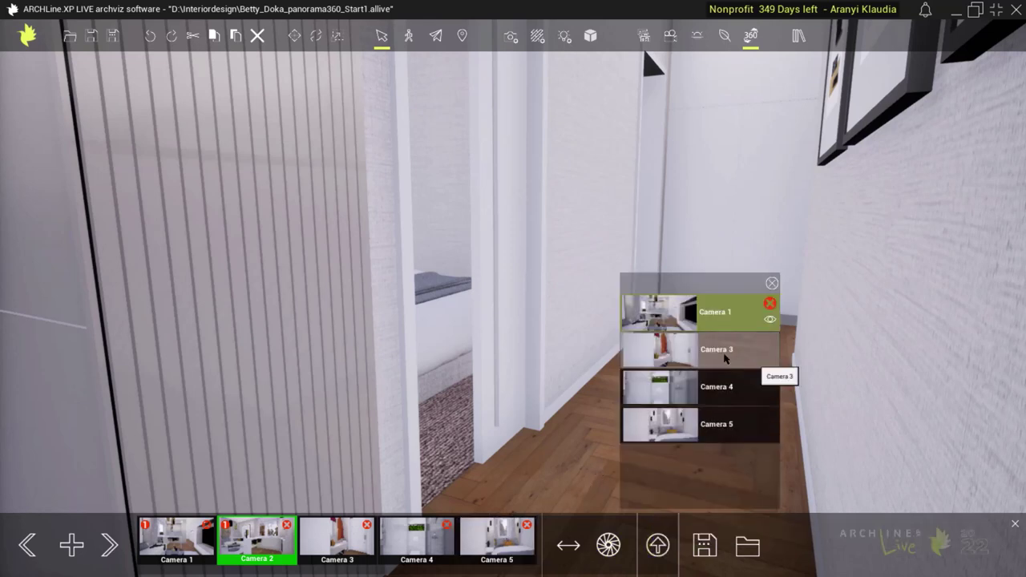
click(731, 443)
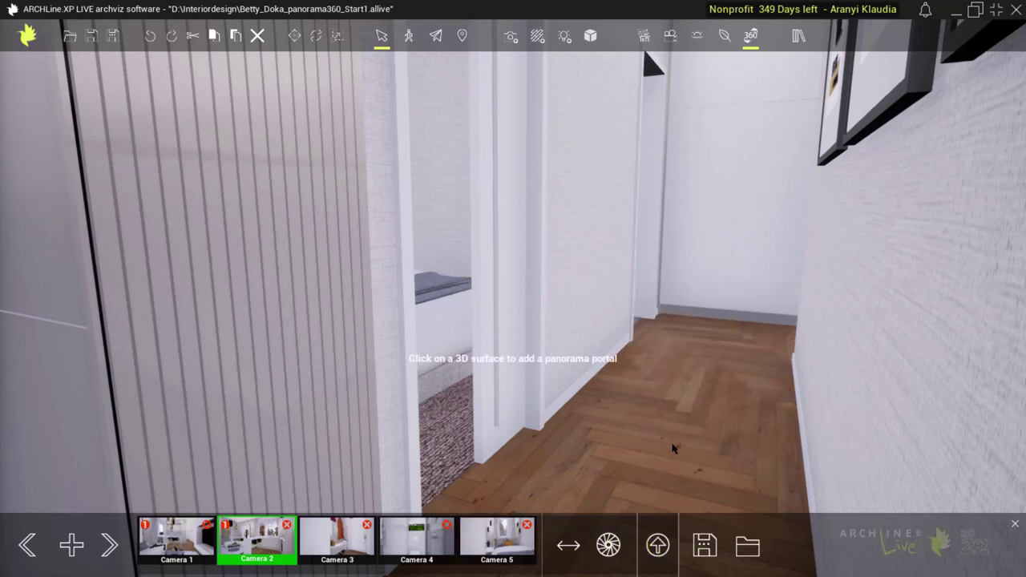
click(671, 455)
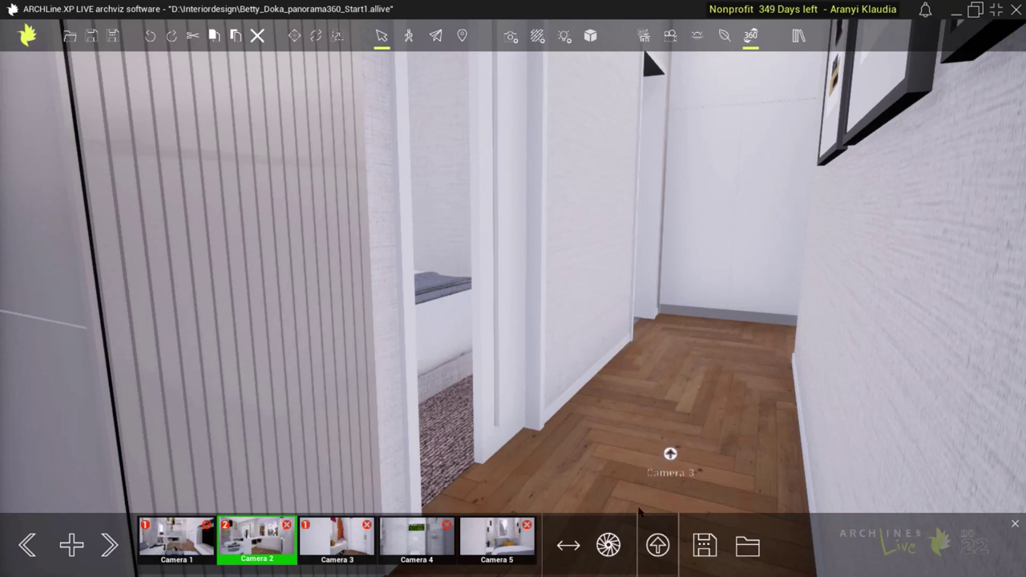
click(673, 453)
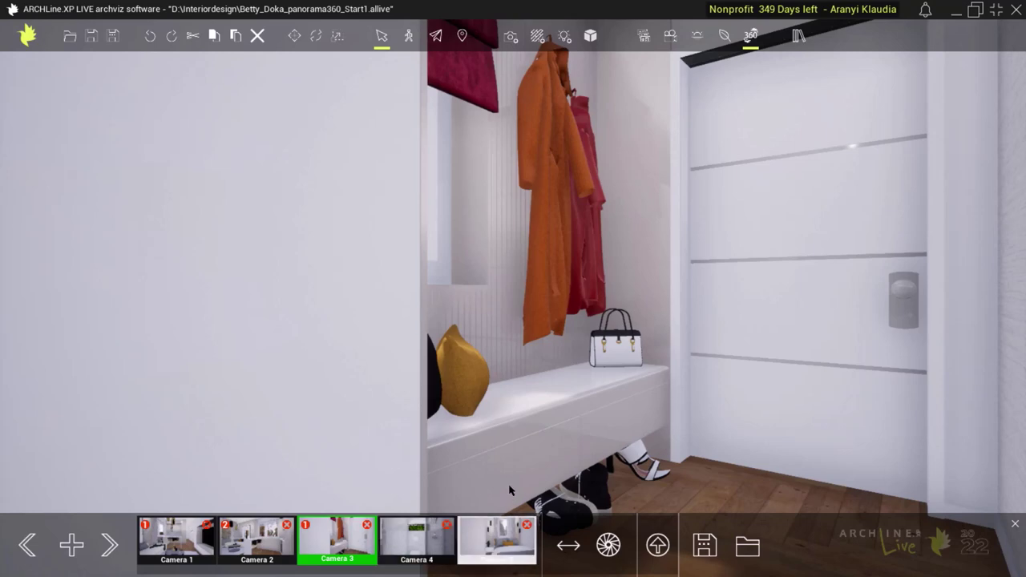
Turn toward the bathroom, place a Camera 4 portal on its floor, and follow it to Camera 4.
drag(438, 438, 406, 440)
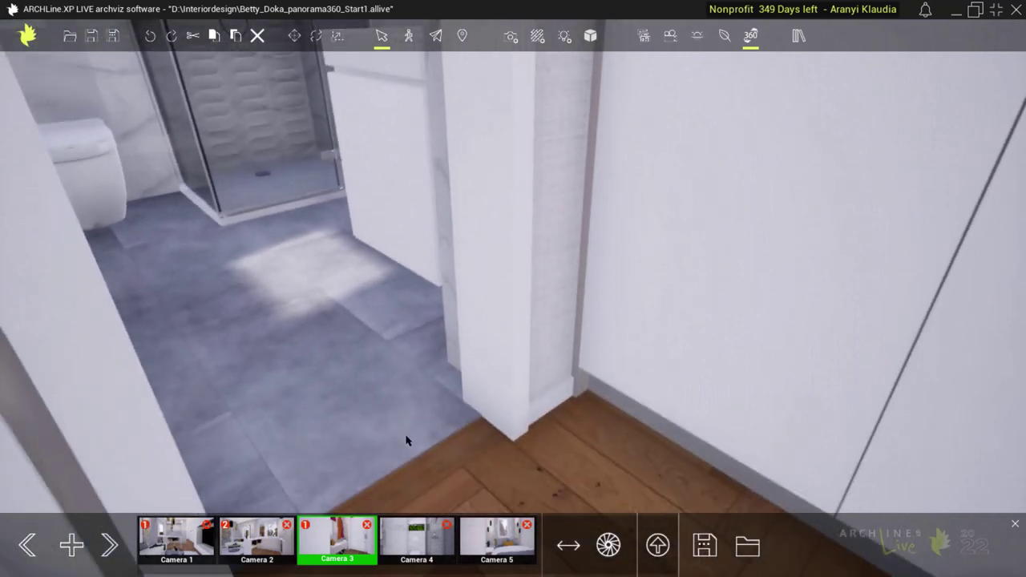
click(657, 546)
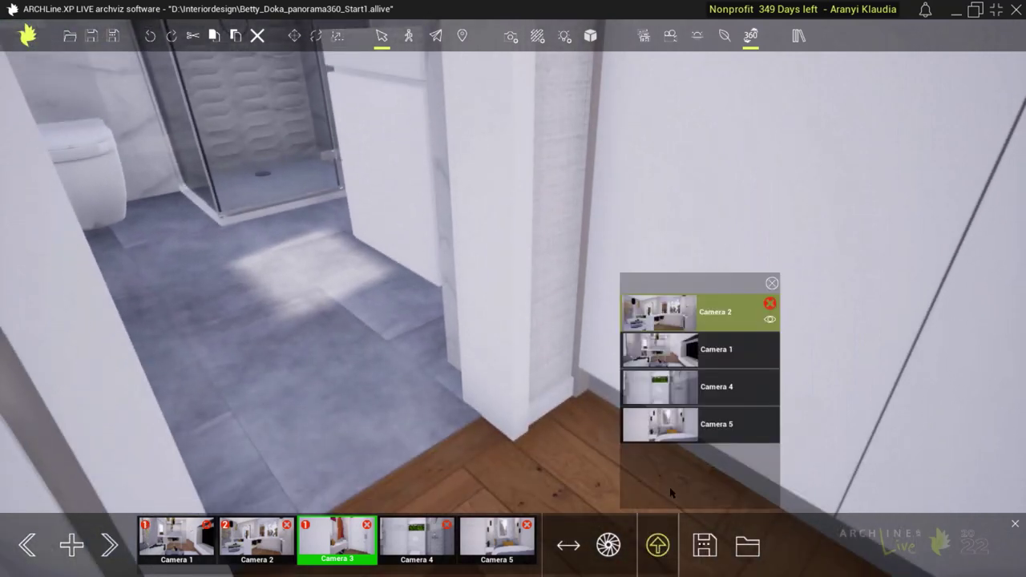
click(732, 390)
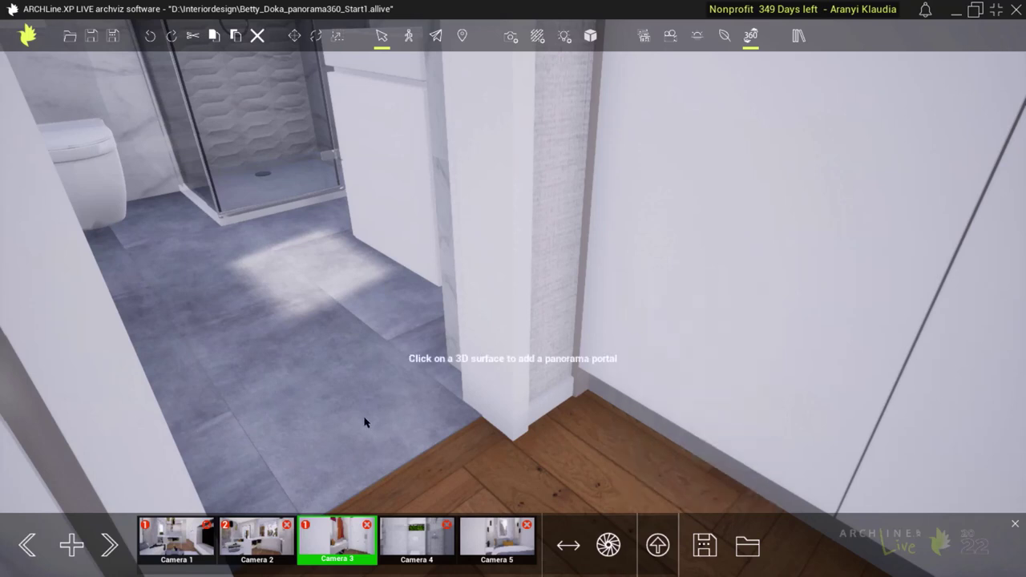
click(328, 464)
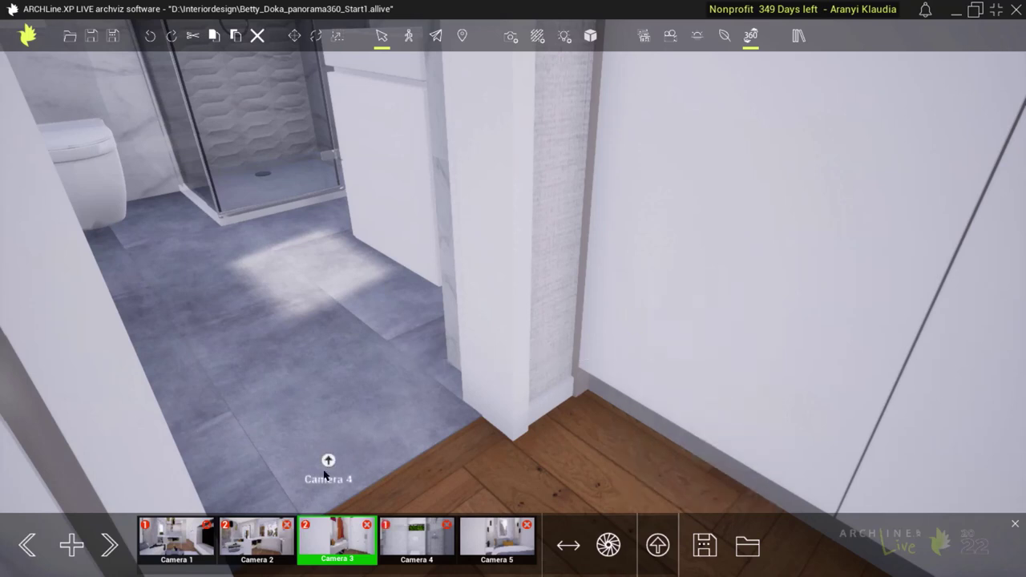
click(328, 463)
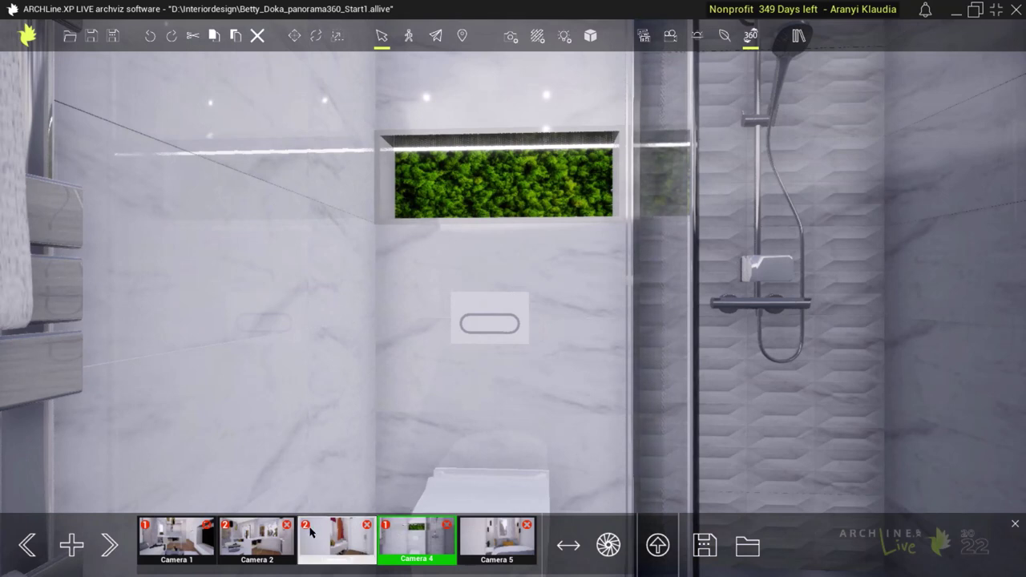
Preview Camera 4's linked Cameras 3 and 2, then follow the portal back to Camera 2.
click(387, 527)
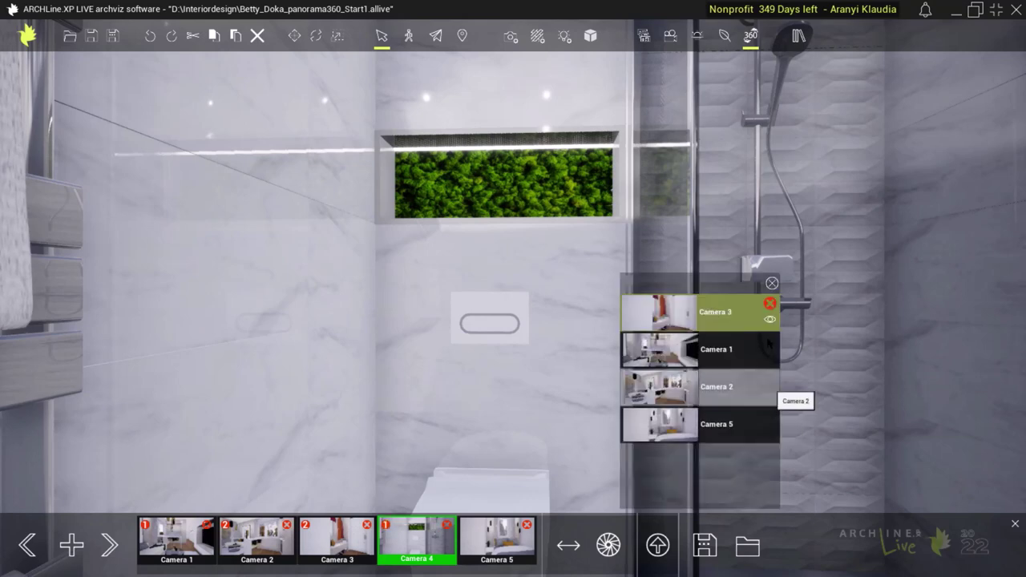
click(769, 321)
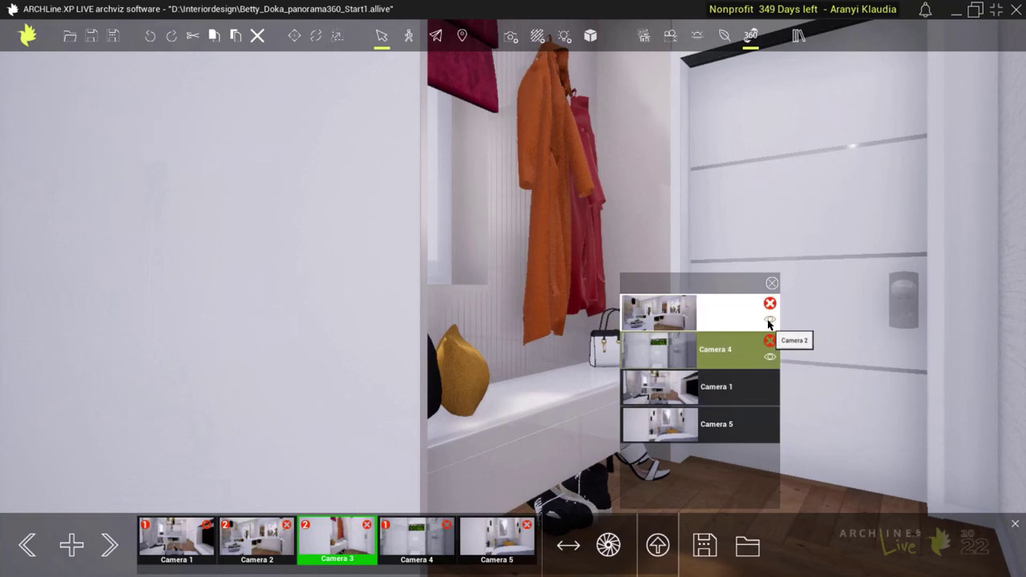
click(769, 357)
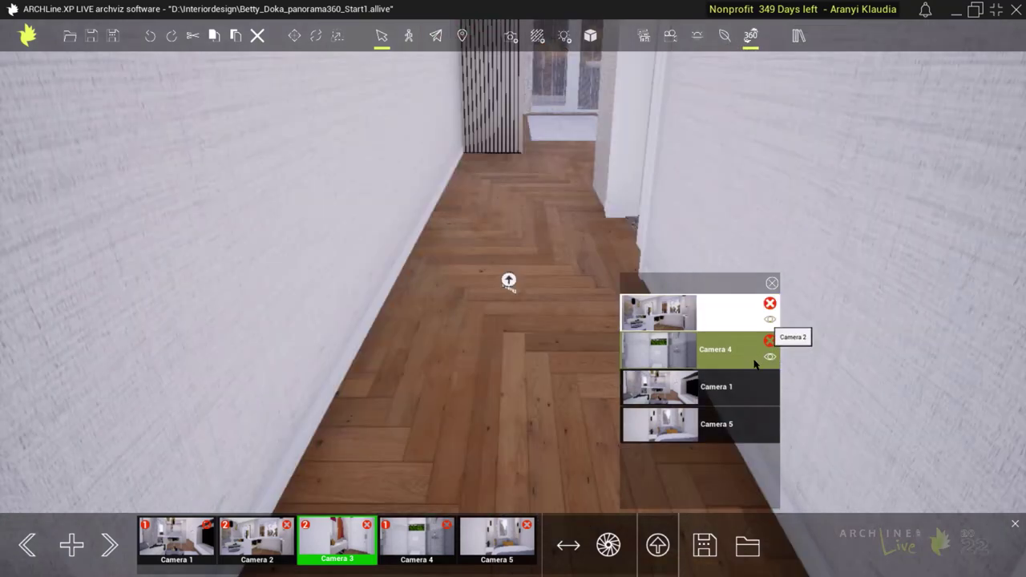
click(510, 282)
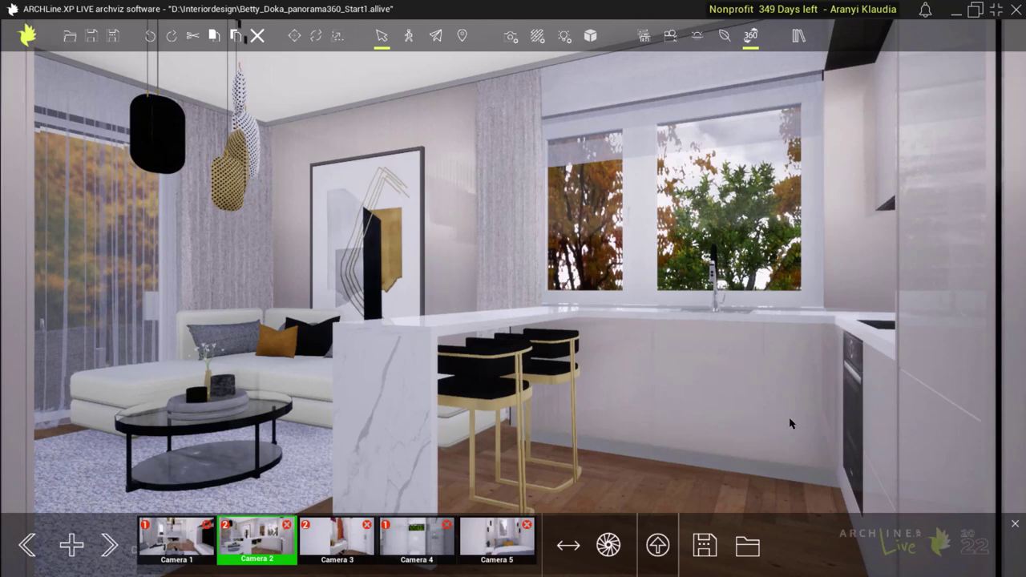
Place a Camera 5 portal at Camera 2's bedroom doorway and follow it to the bedroom.
drag(792, 424, 844, 443)
click(844, 444)
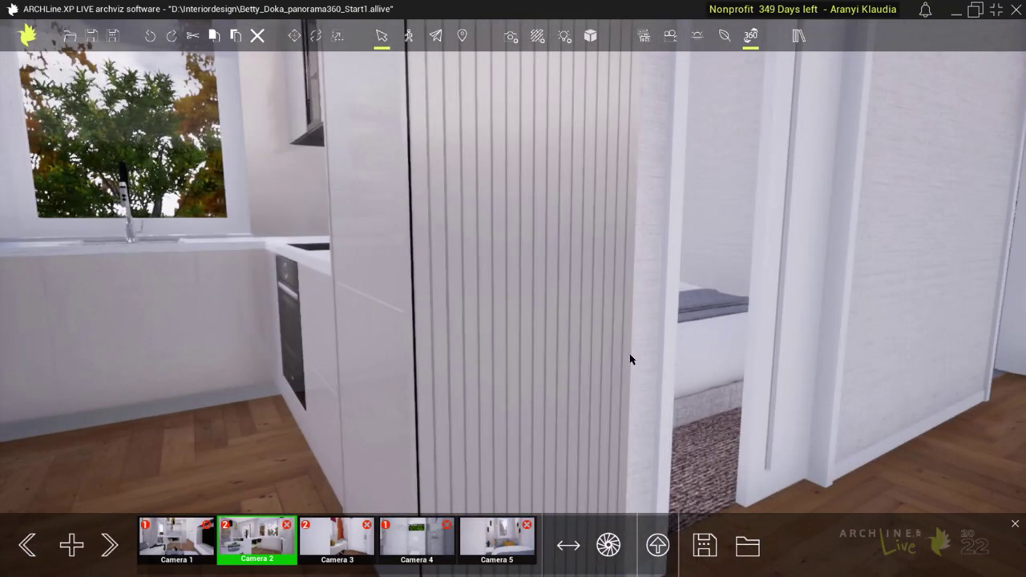
click(665, 547)
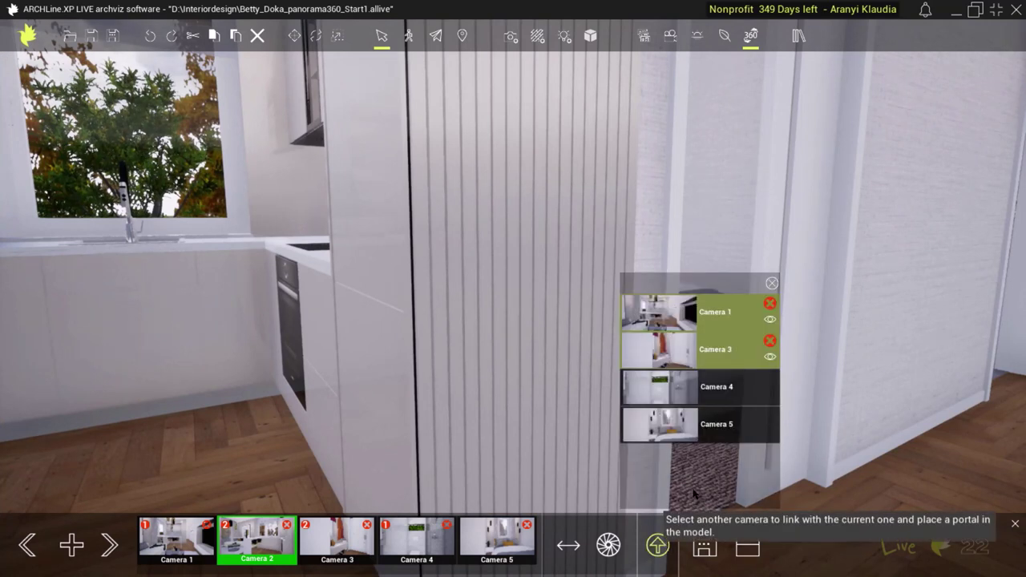
click(722, 434)
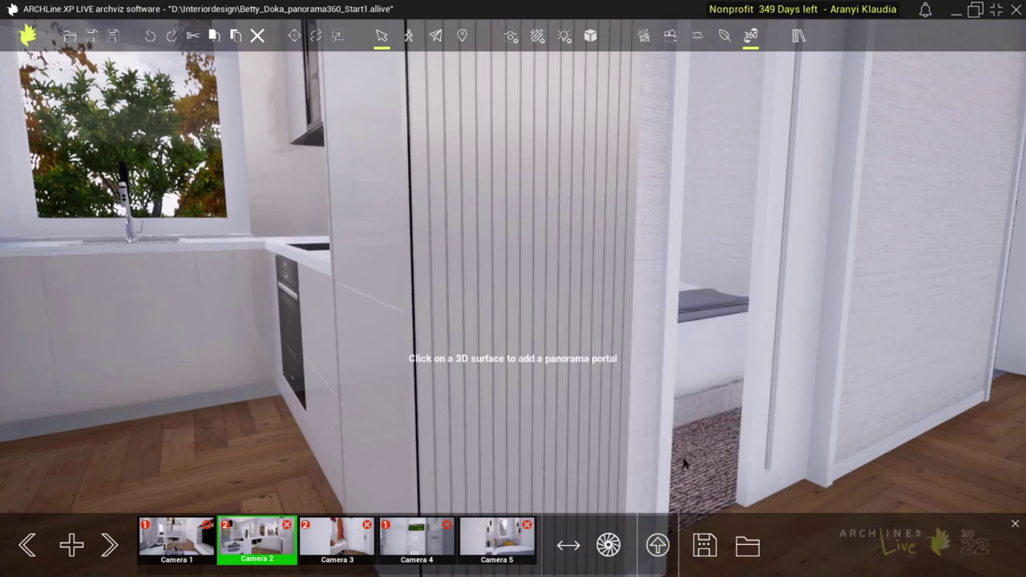
click(634, 372)
click(631, 370)
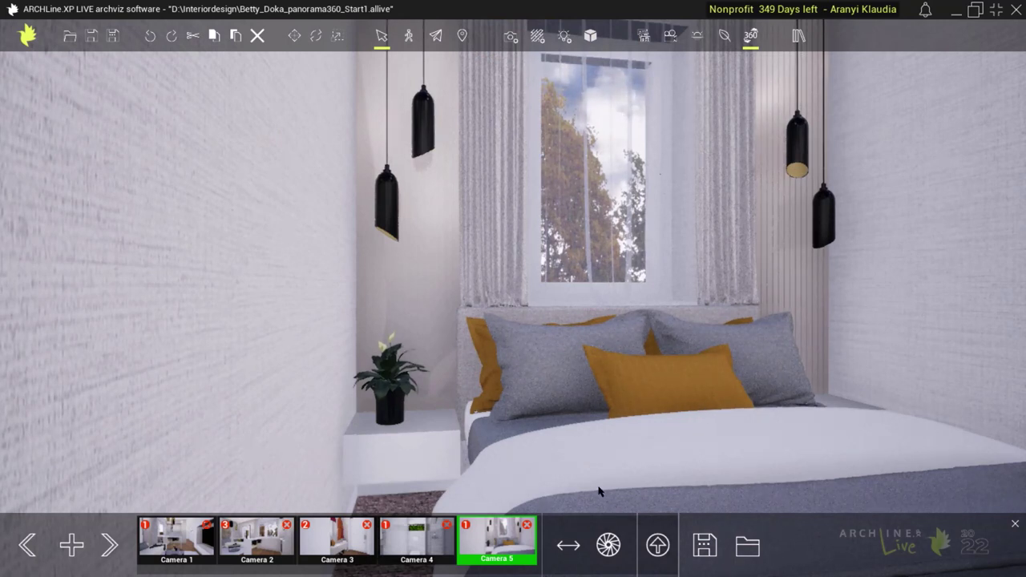
From Camera 5's linked-camera list, preview and switch back to the Camera 2 viewpoint.
click(465, 528)
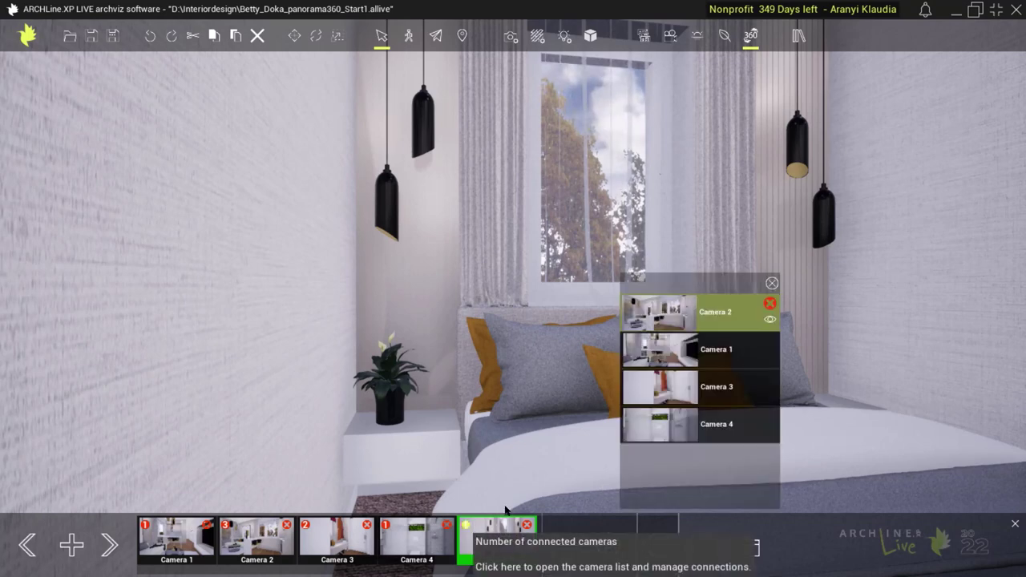
click(772, 320)
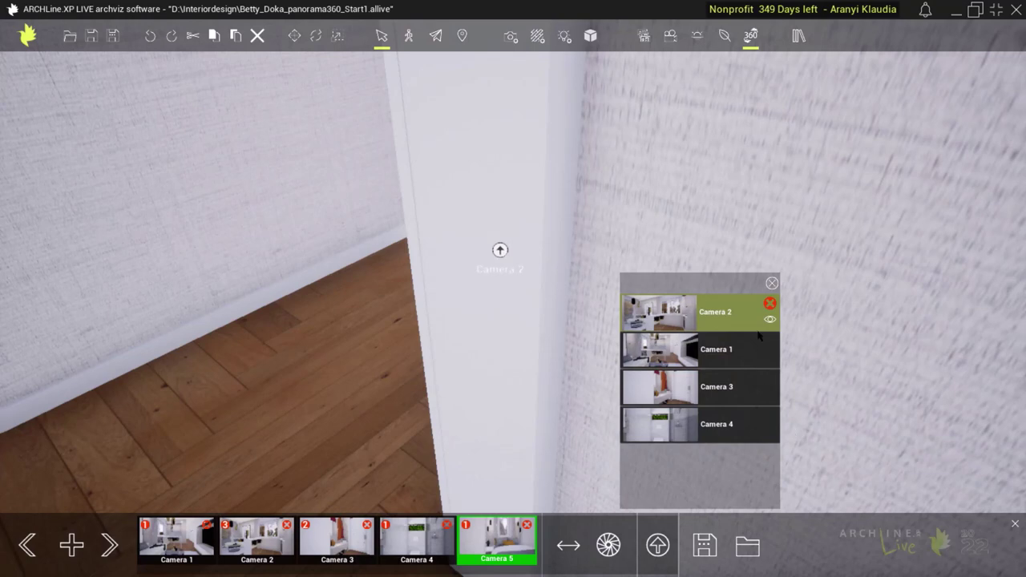
click(500, 250)
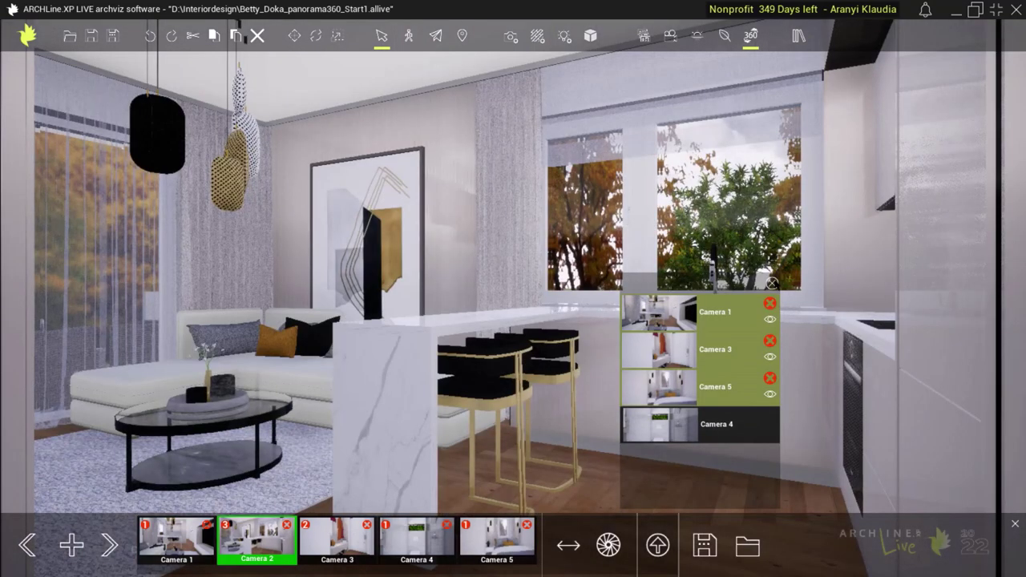
click(772, 283)
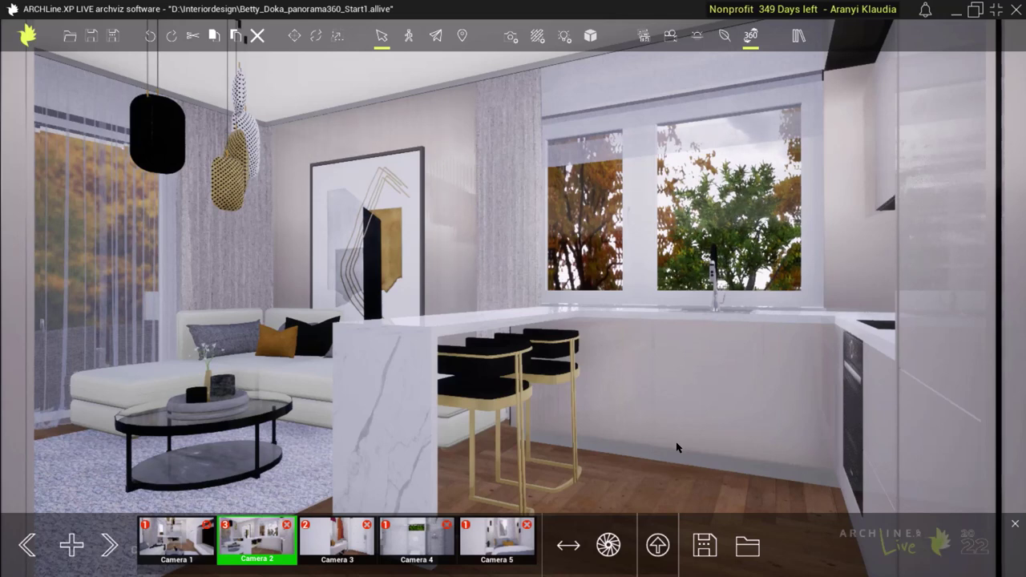
Export the Panorama 360 tour as HTML, dismiss the browser preview, and open its output folder.
click(708, 544)
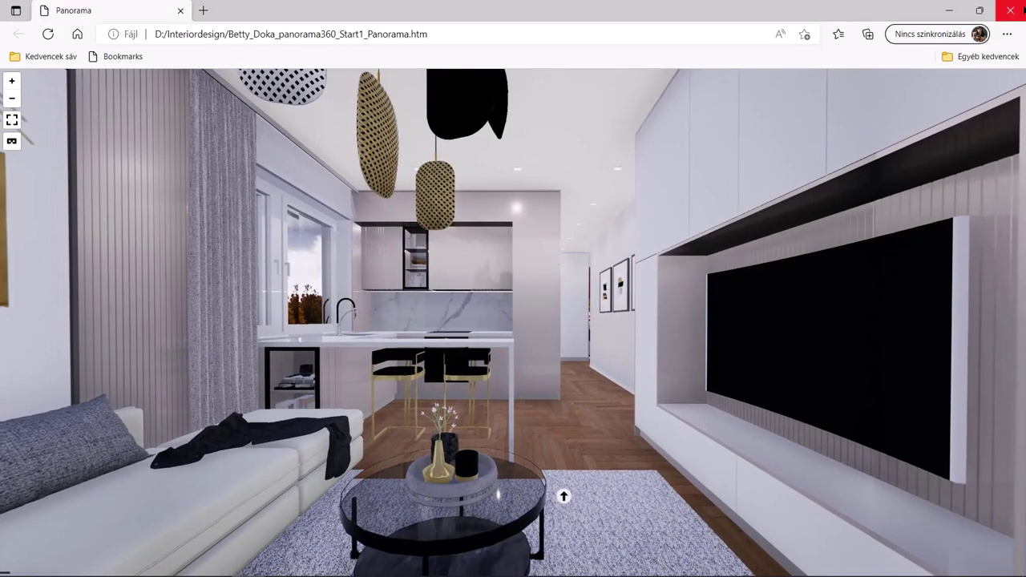
click(1010, 11)
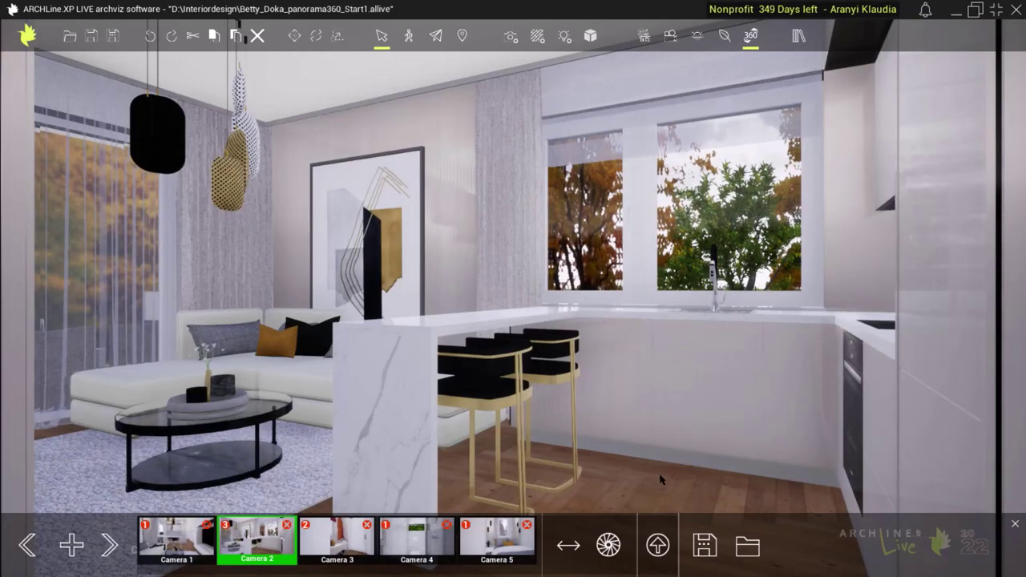
click(747, 548)
Open the exported panorama360 HTML file from the Interiordesign folder in Edge.
click(8, 137)
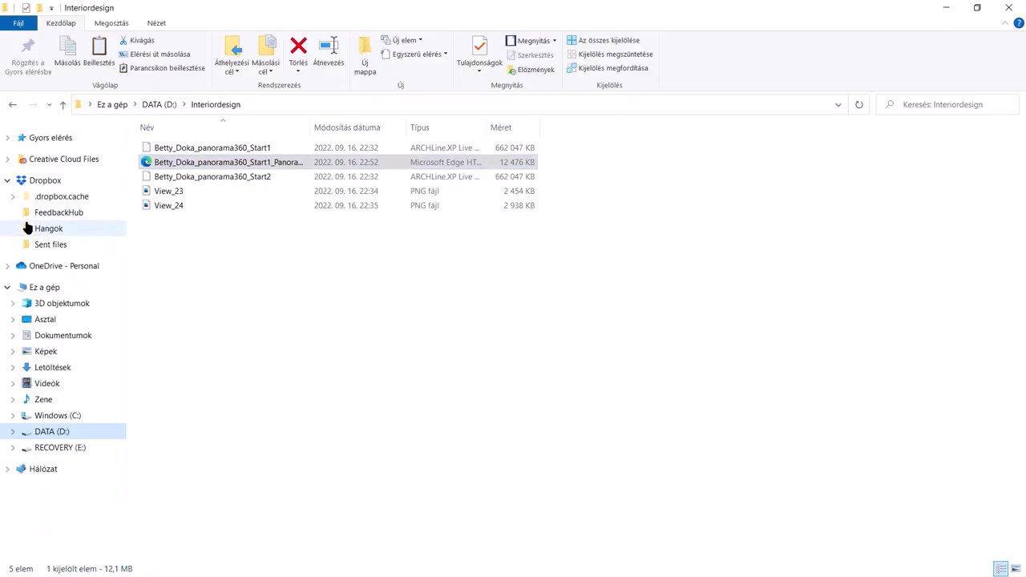
click(259, 300)
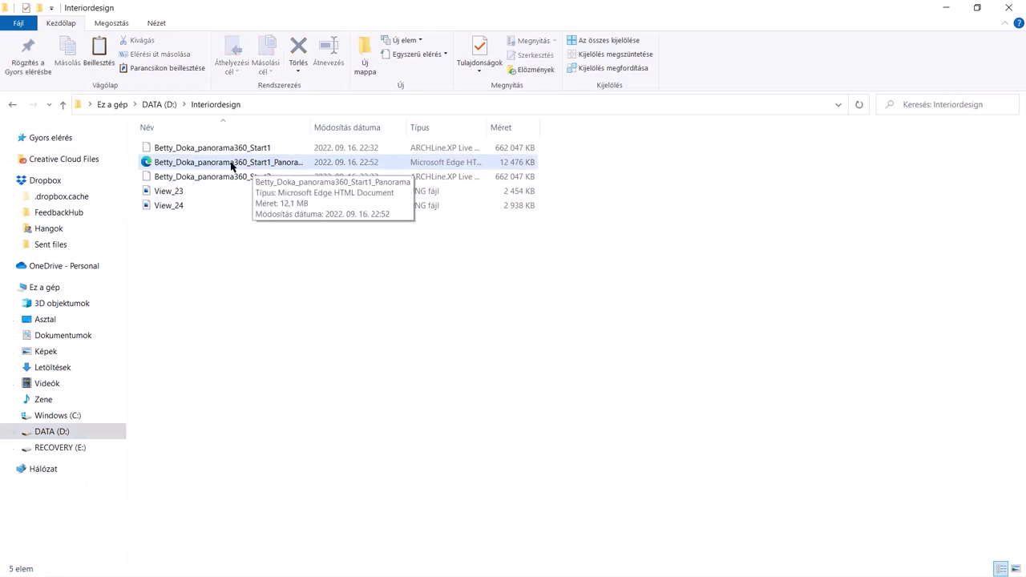
double_click(231, 164)
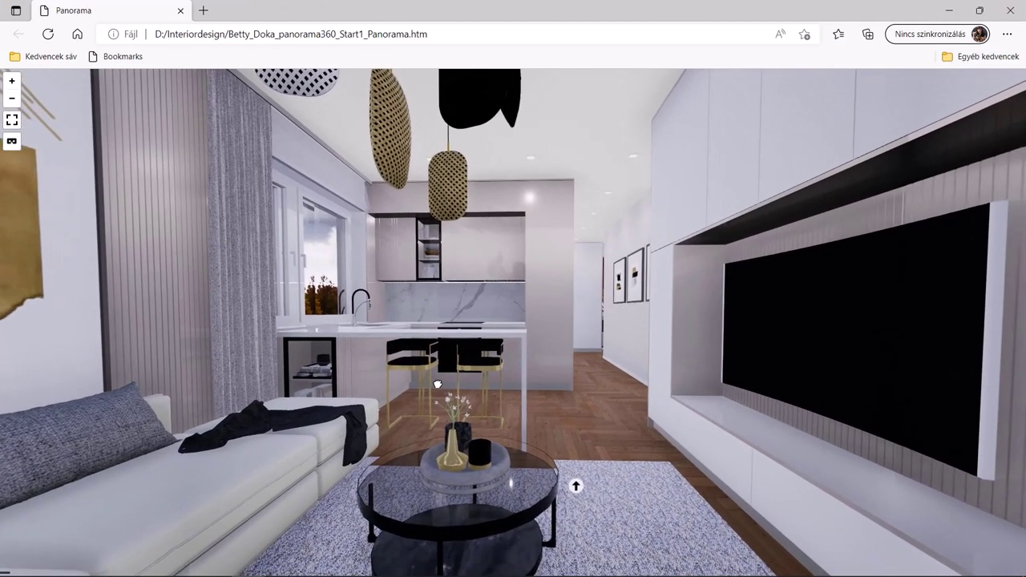
Look around the living room, then jump to Camera 2 and turn toward the kitchen and hallway.
mouse_move(254, 224)
mouse_down()
mouse_move(294, 267)
mouse_move(485, 236)
mouse_move(533, 104)
mouse_move(318, 52)
mouse_up()
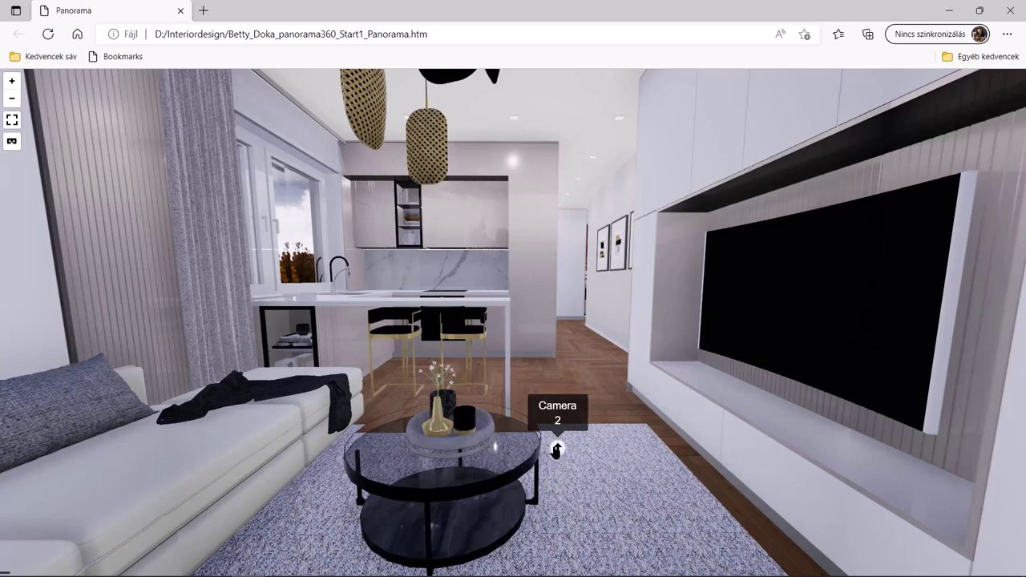
click(556, 450)
drag(297, 355, 1018, 301)
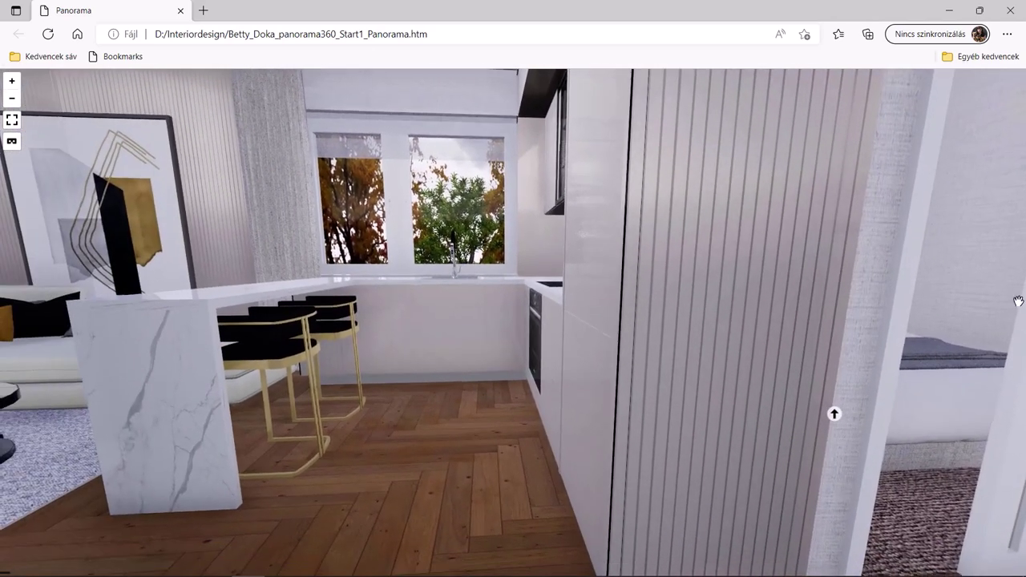
drag(278, 287, 538, 283)
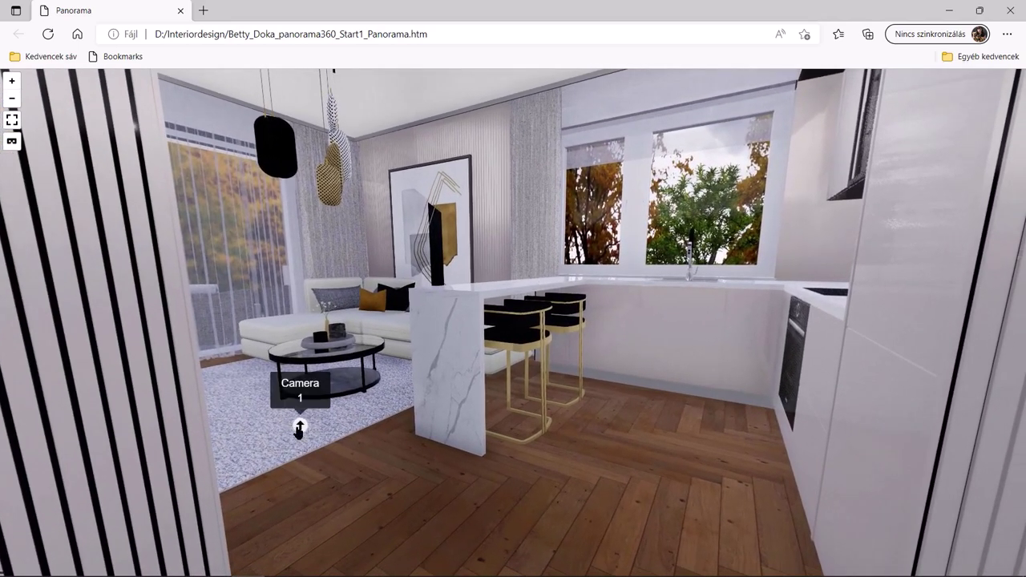
drag(804, 435, 0, 379)
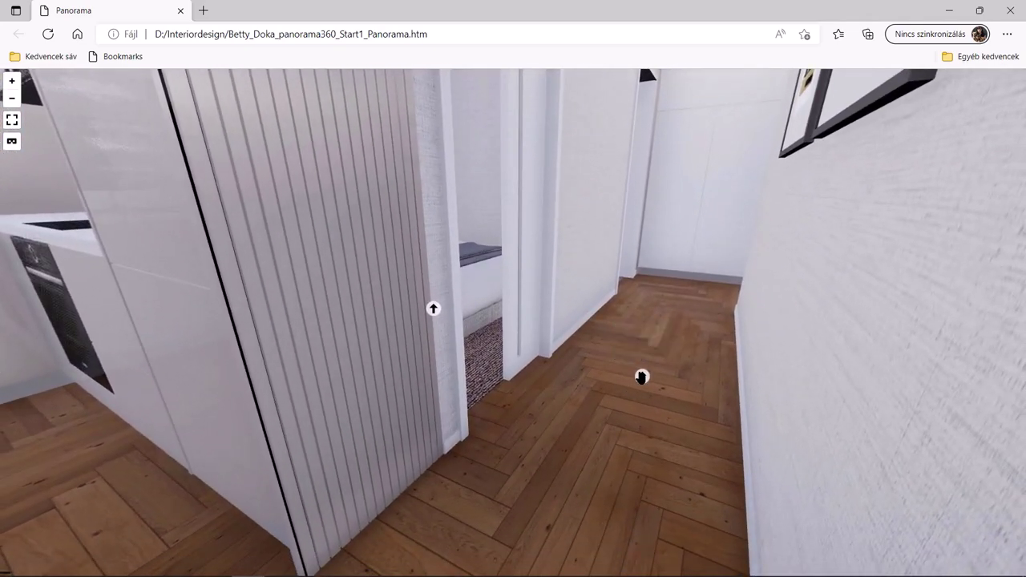
Move to Camera 3 and look around the entrance hall, coat rack and front door.
click(672, 377)
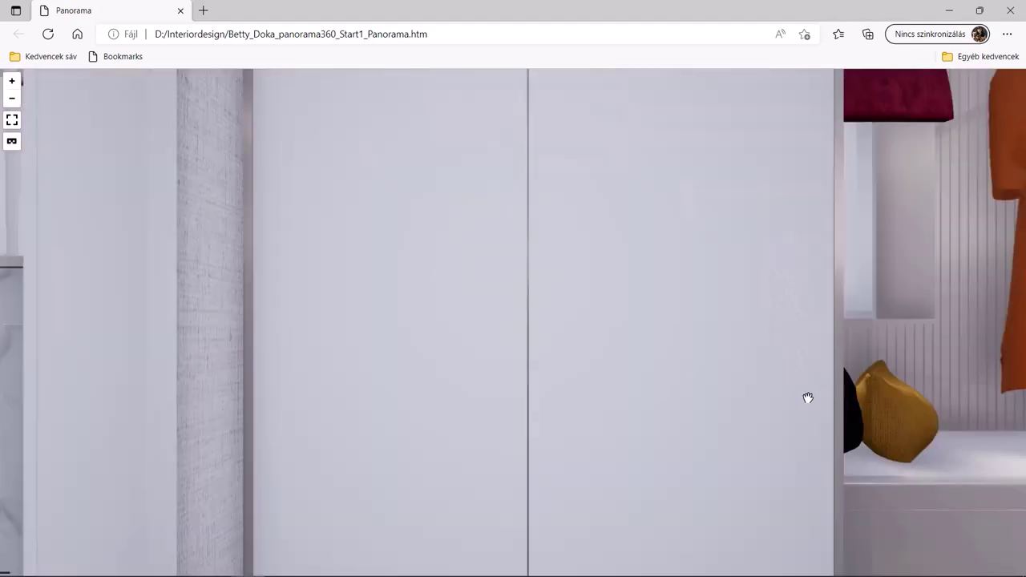
drag(806, 396, 307, 306)
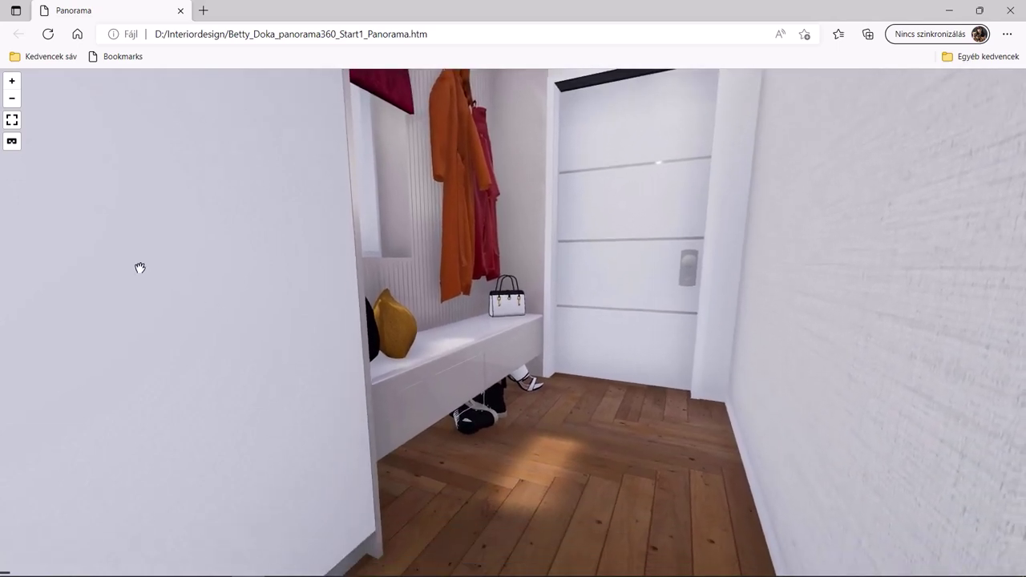
drag(140, 268, 216, 260)
drag(405, 236, 962, 233)
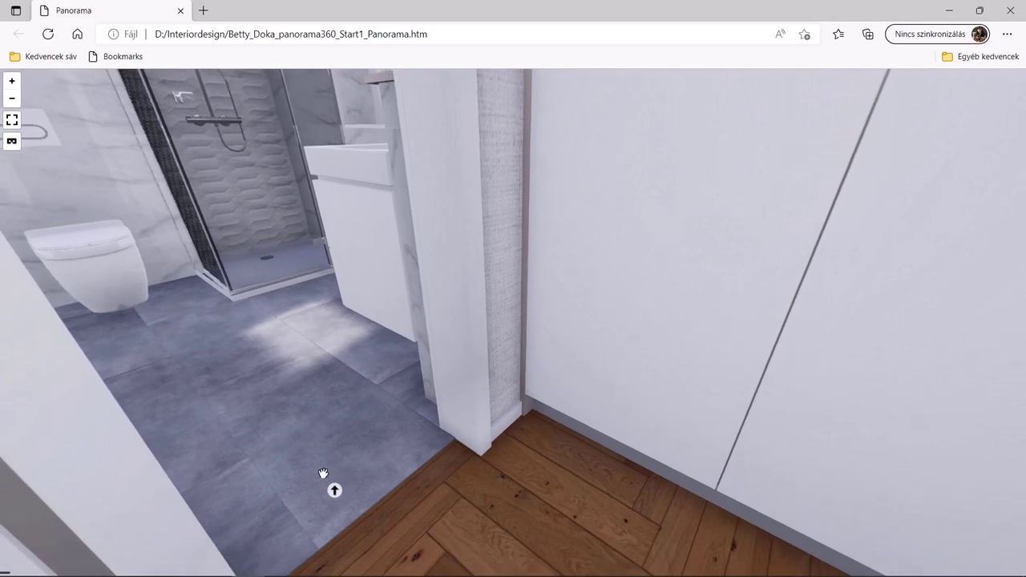
Move to Camera 4 and look around the bathroom's shower, floor and towel rack.
click(331, 485)
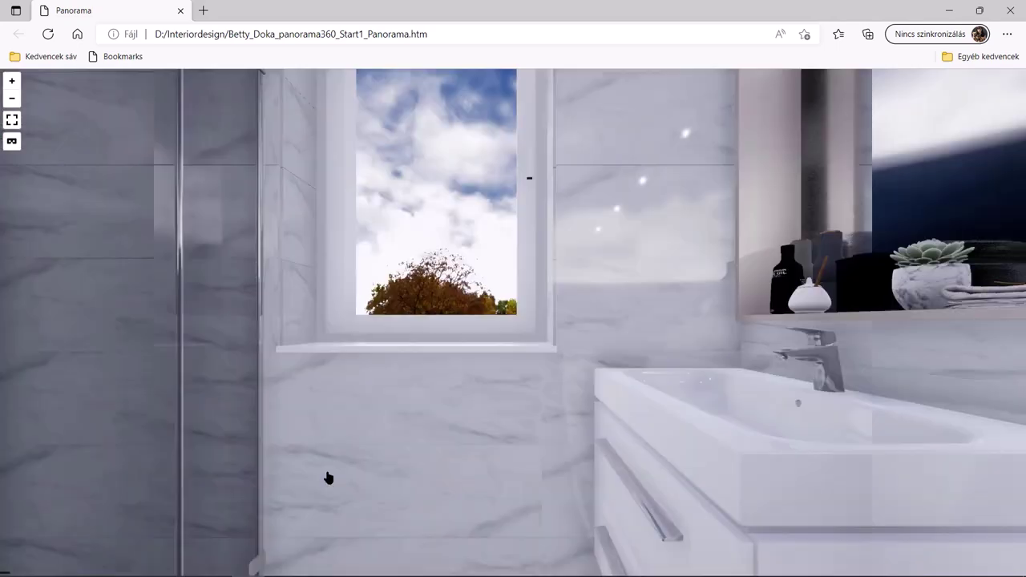
drag(386, 390, 918, 502)
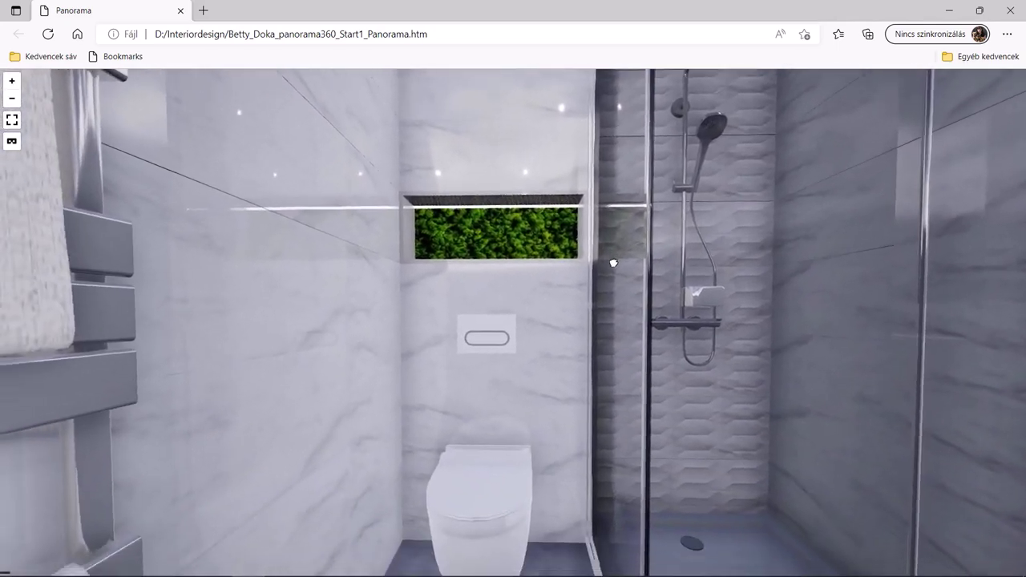
drag(613, 263, 611, 155)
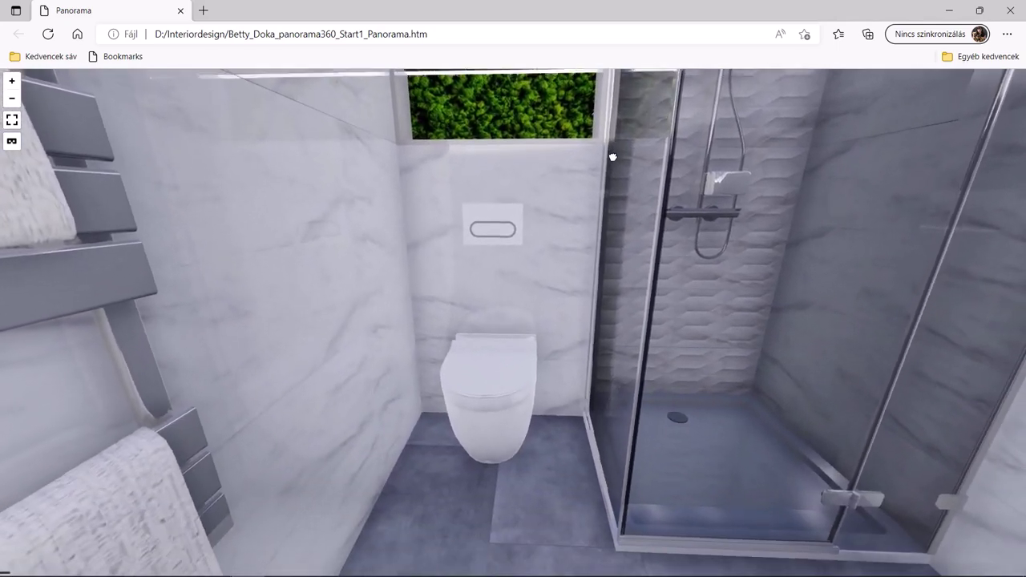
drag(351, 190, 751, 174)
drag(258, 192, 891, 204)
Return to Camera 3 and look down the hallway to the Camera 5 portal.
drag(542, 287, 621, 252)
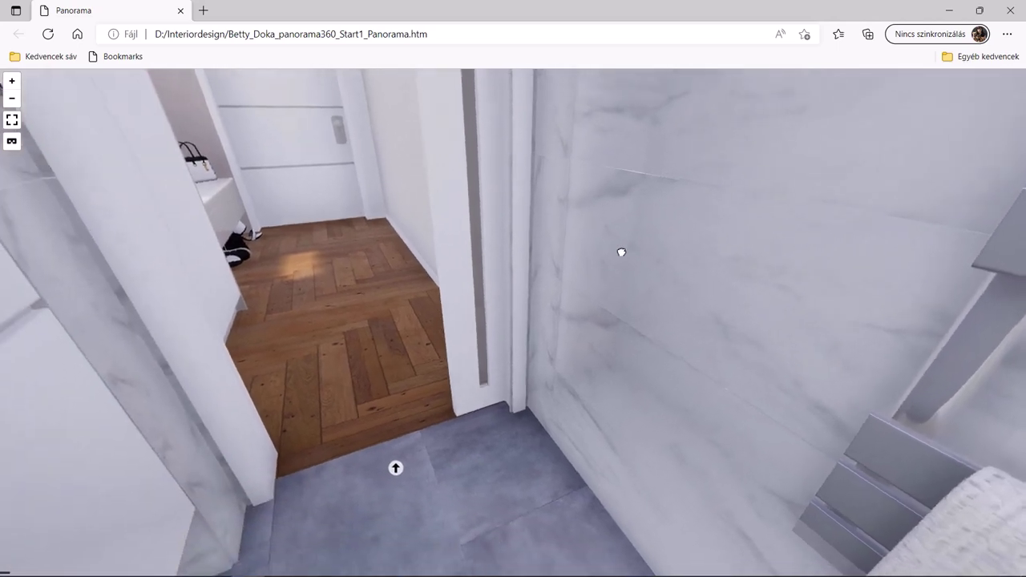
click(397, 467)
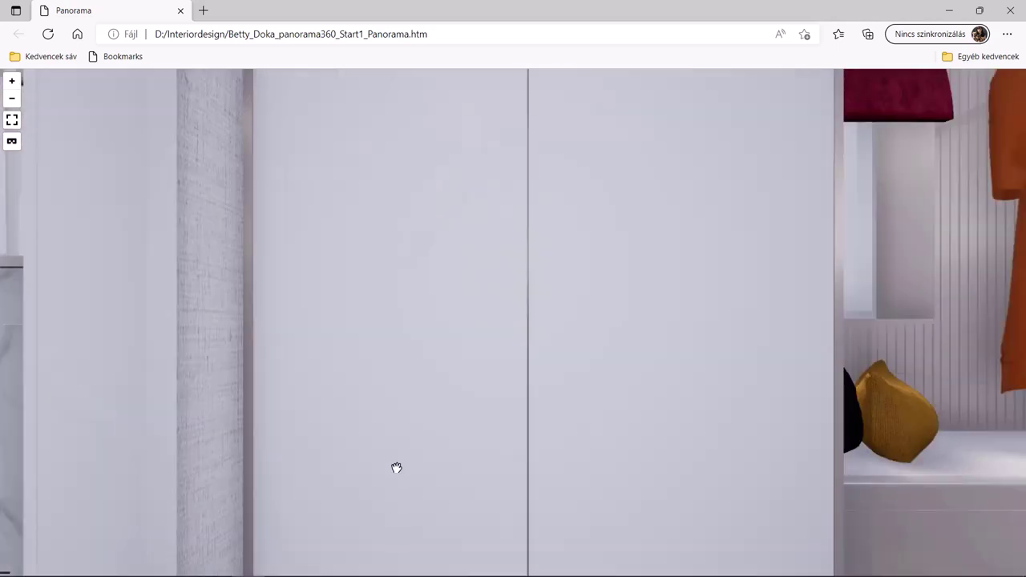
drag(832, 441, 240, 214)
drag(816, 334, 91, 392)
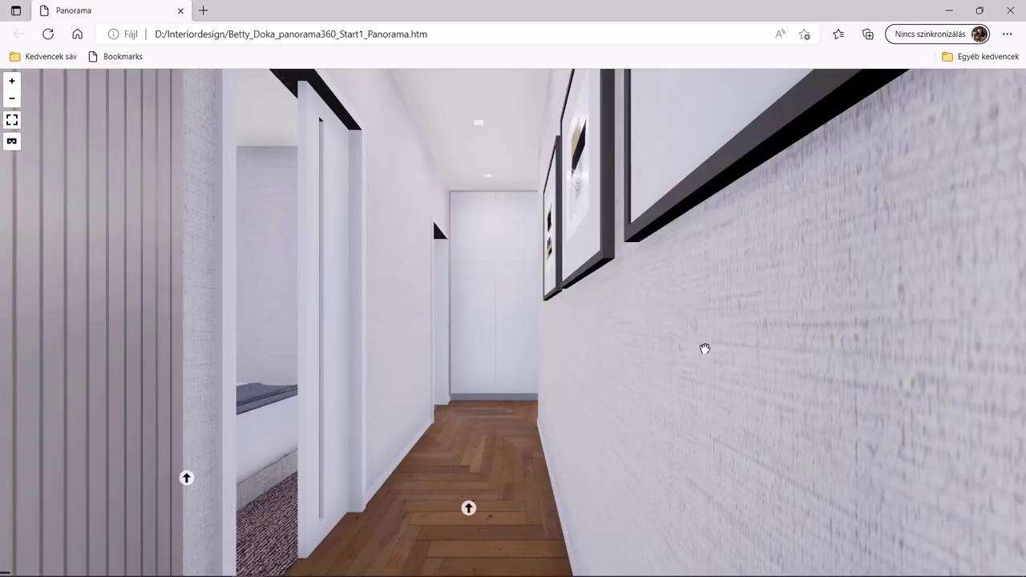
drag(182, 479, 517, 312)
Visit the Camera 5 bedroom, then return to the Camera 2 kitchen and living-room view.
click(152, 485)
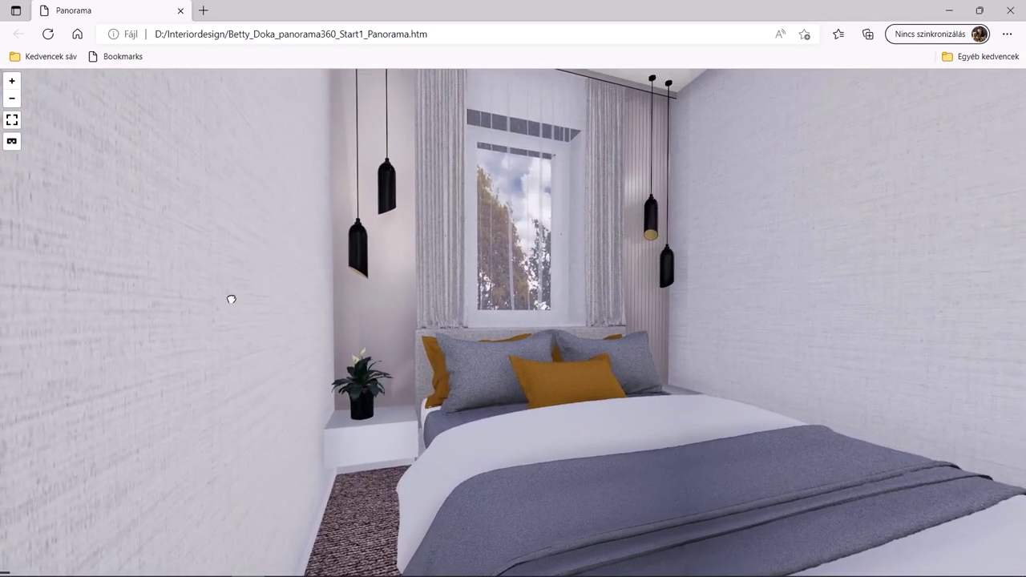
drag(230, 299, 559, 265)
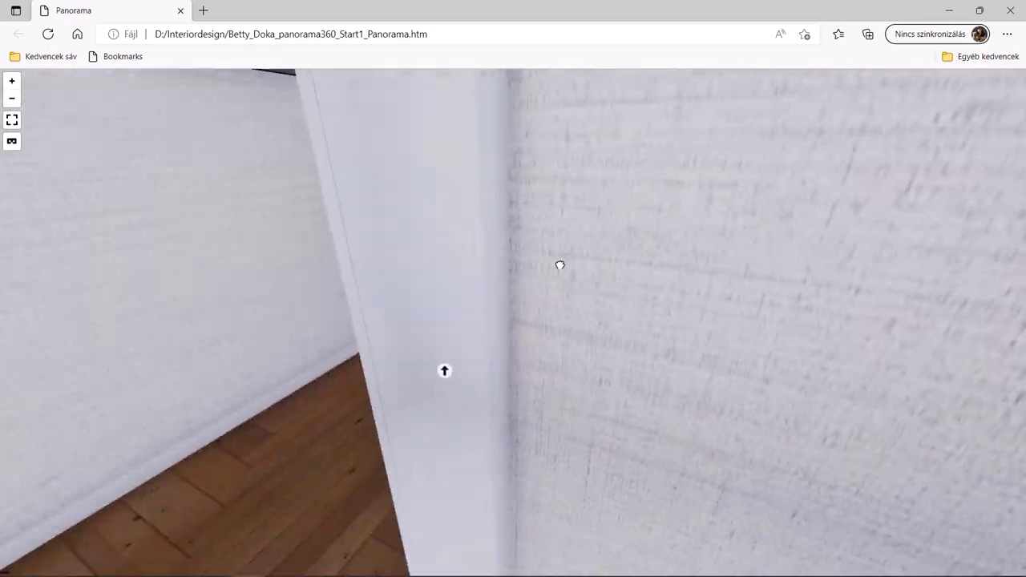
click(445, 376)
drag(239, 278, 955, 230)
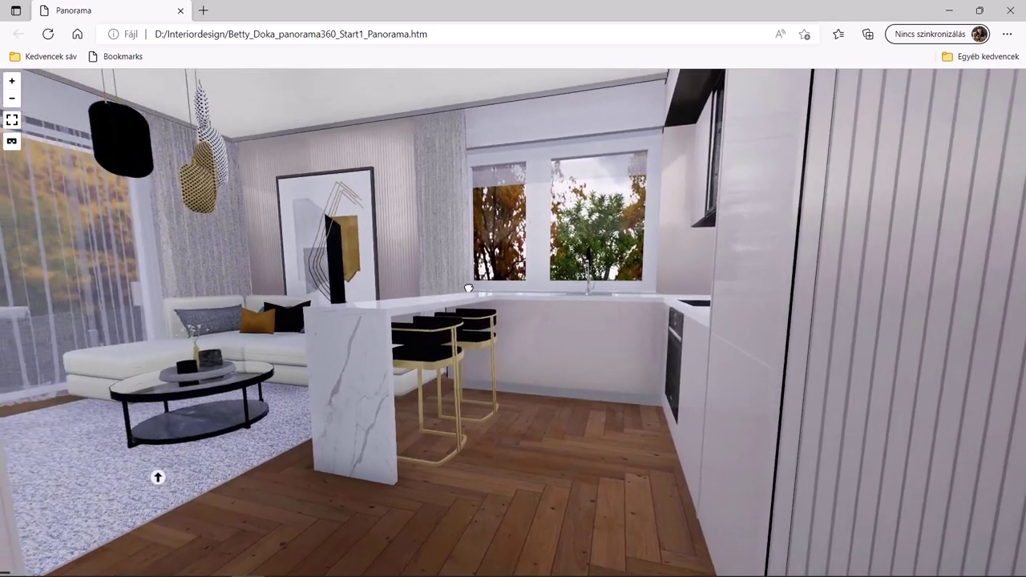
drag(469, 288, 498, 313)
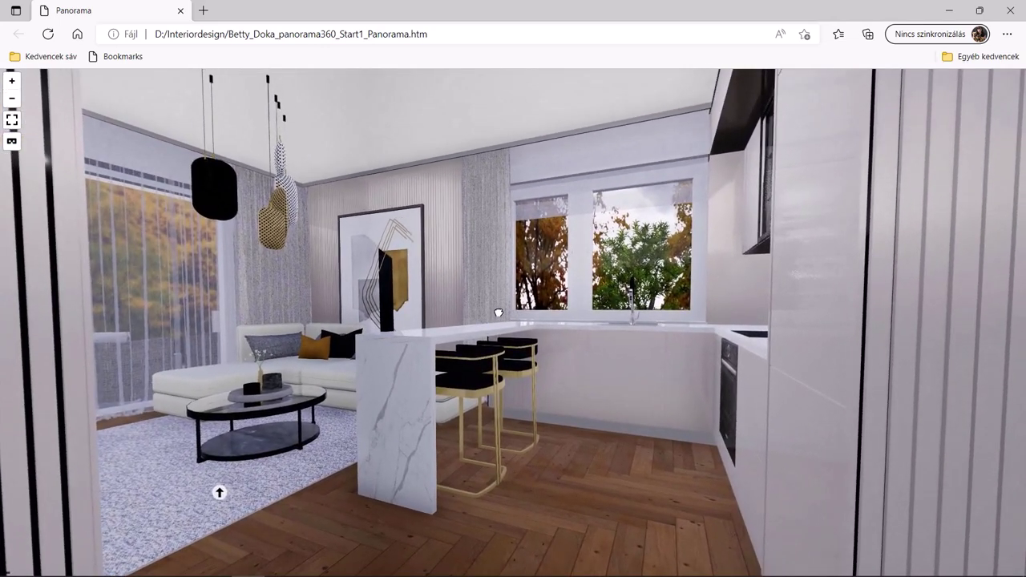